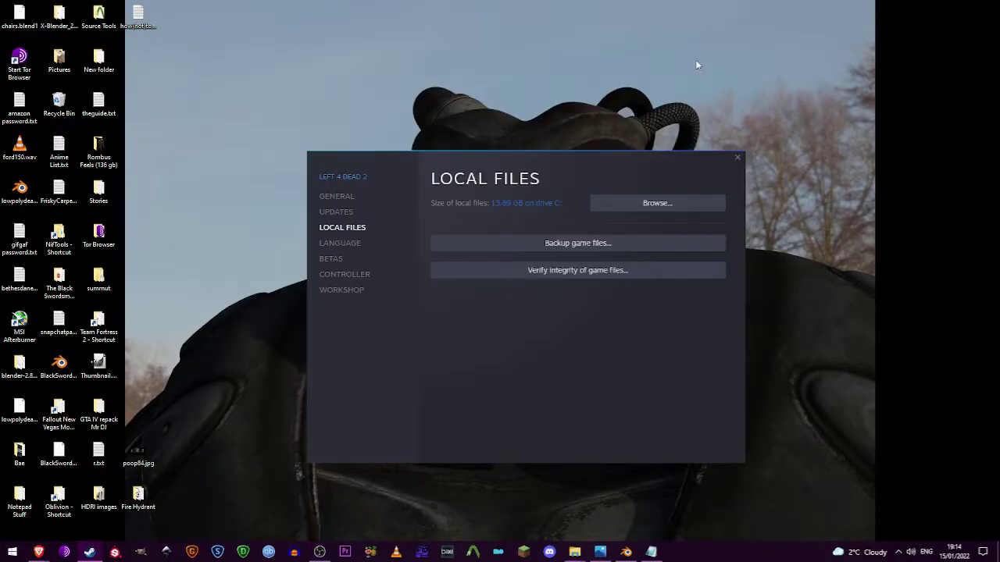
Close the leftover local files dialog and bring up the Steam library.
click(737, 157)
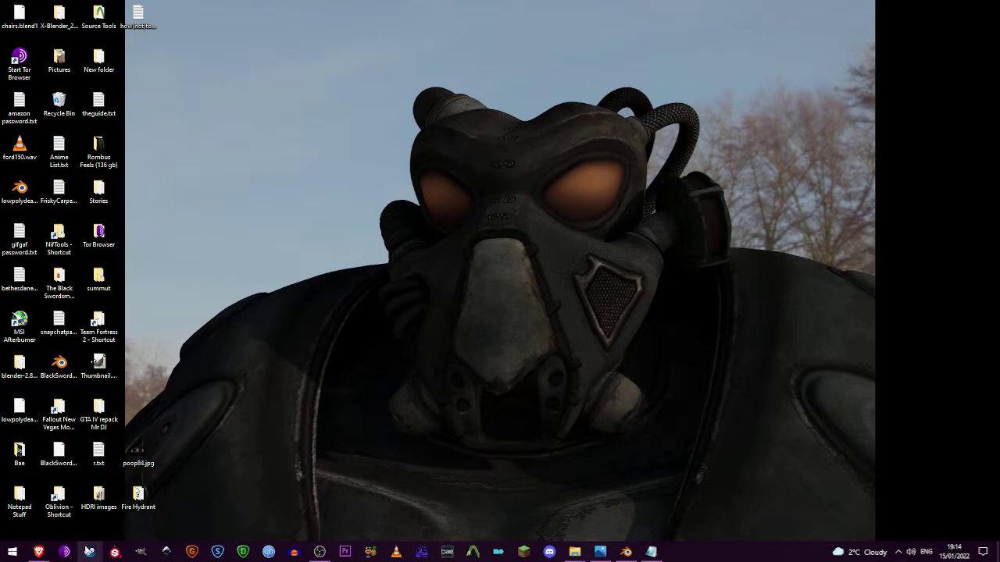
click(89, 552)
click(114, 29)
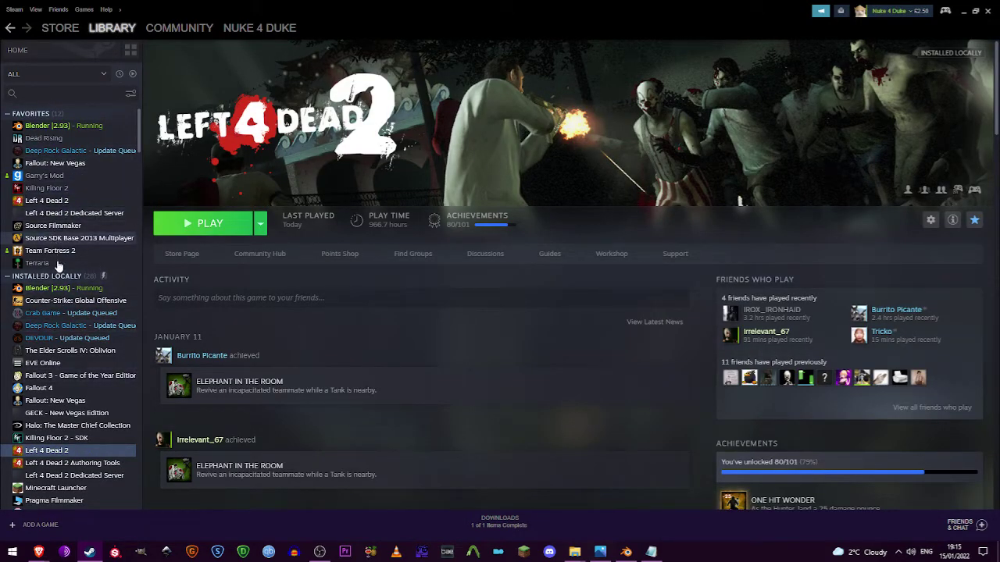
Open Left 4 Dead 2's Properties > Local Files and browse its install folder.
right_click(67, 455)
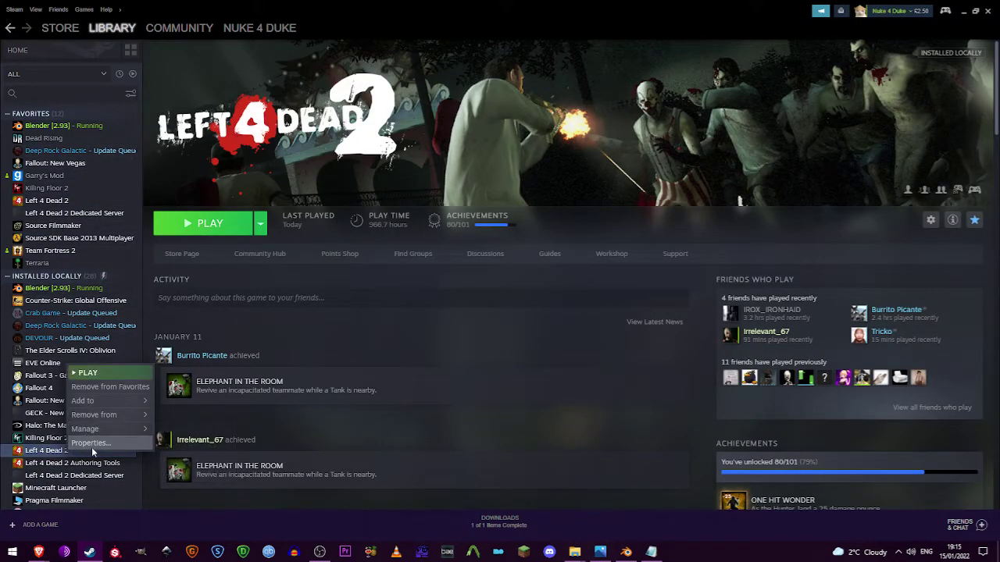
click(91, 447)
click(364, 239)
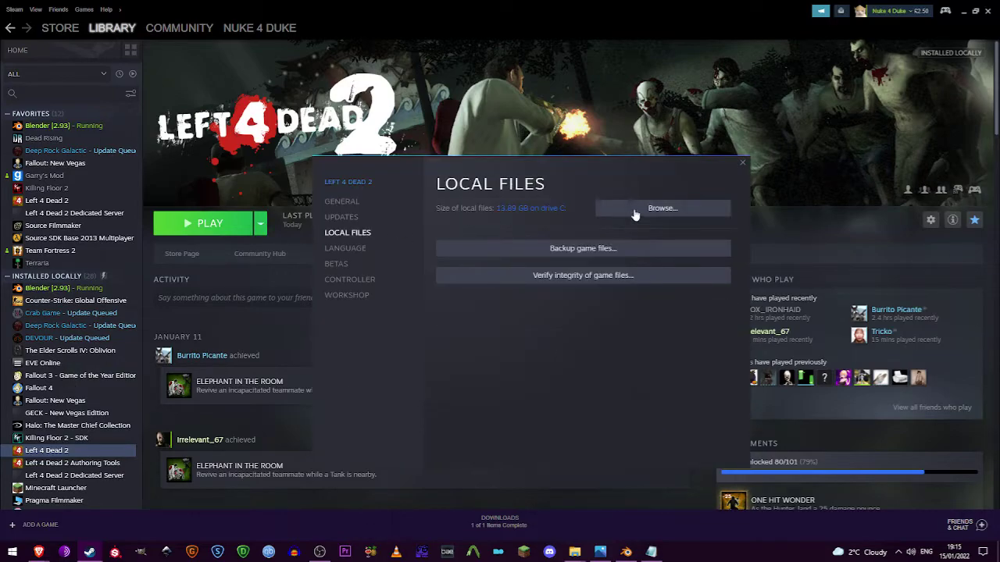
click(633, 211)
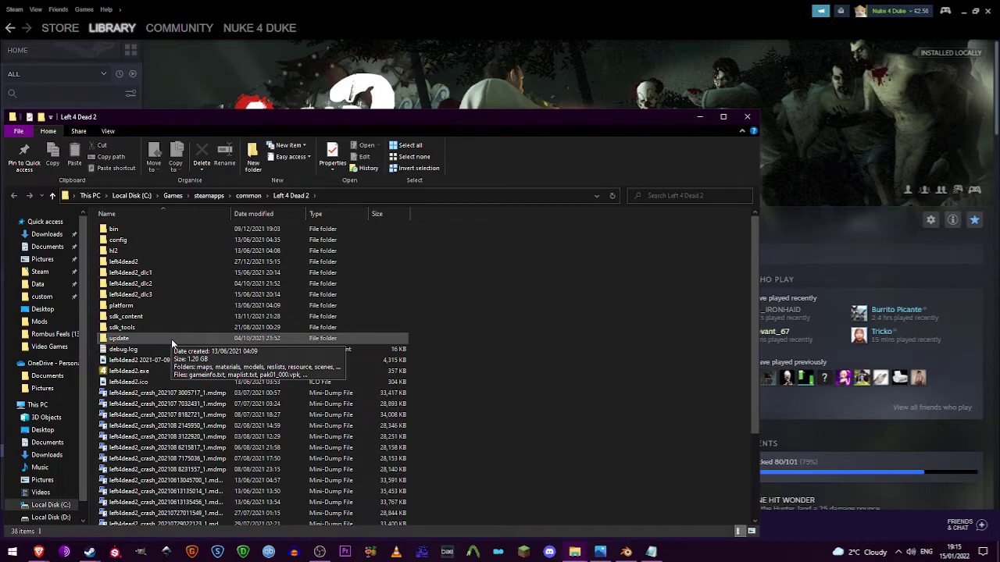
Open the left4dead2 folder and launch pak01_dir.vpk in GCFScape.
click(170, 295)
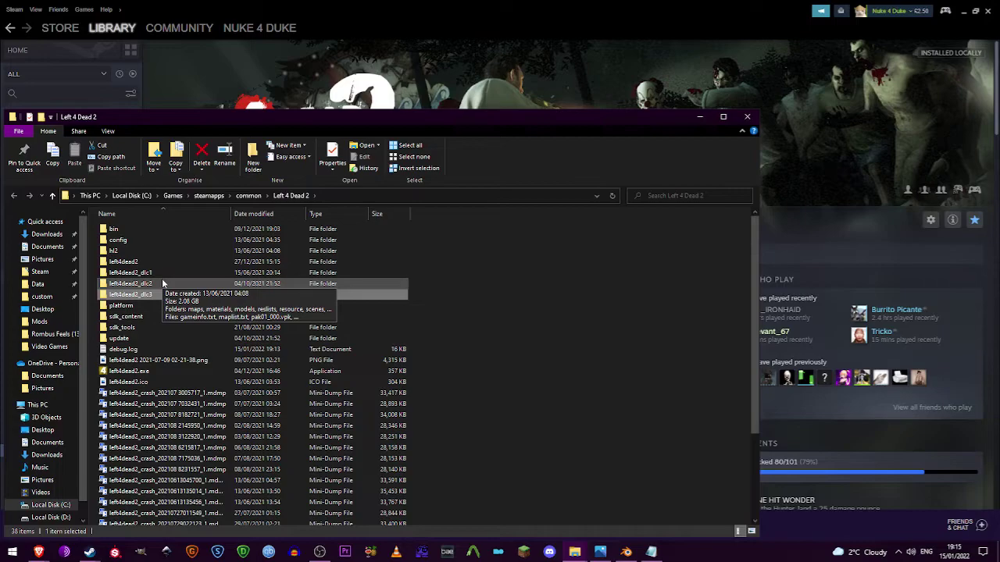
click(250, 262)
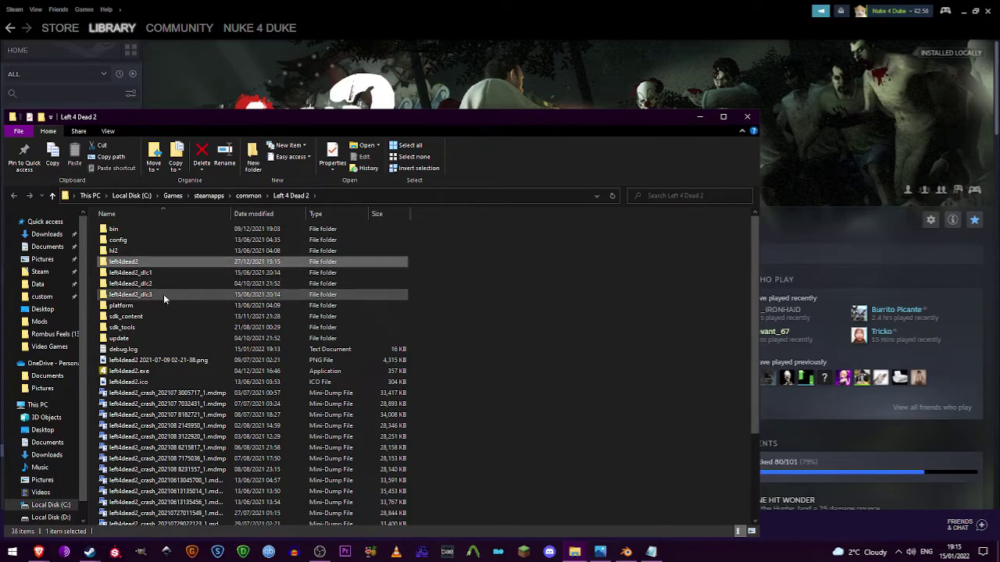
drag(443, 266, 301, 294)
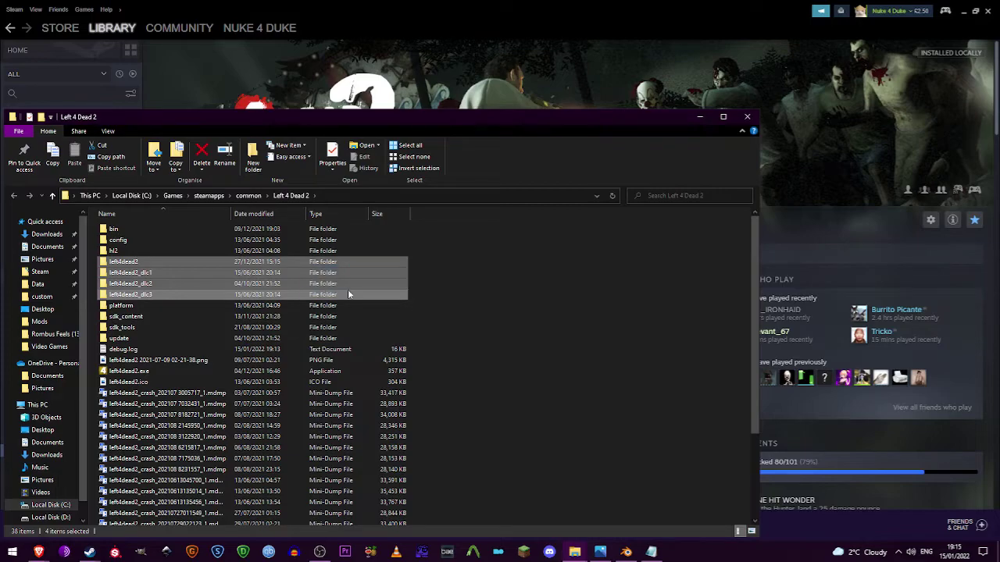
click(459, 281)
double_click(220, 261)
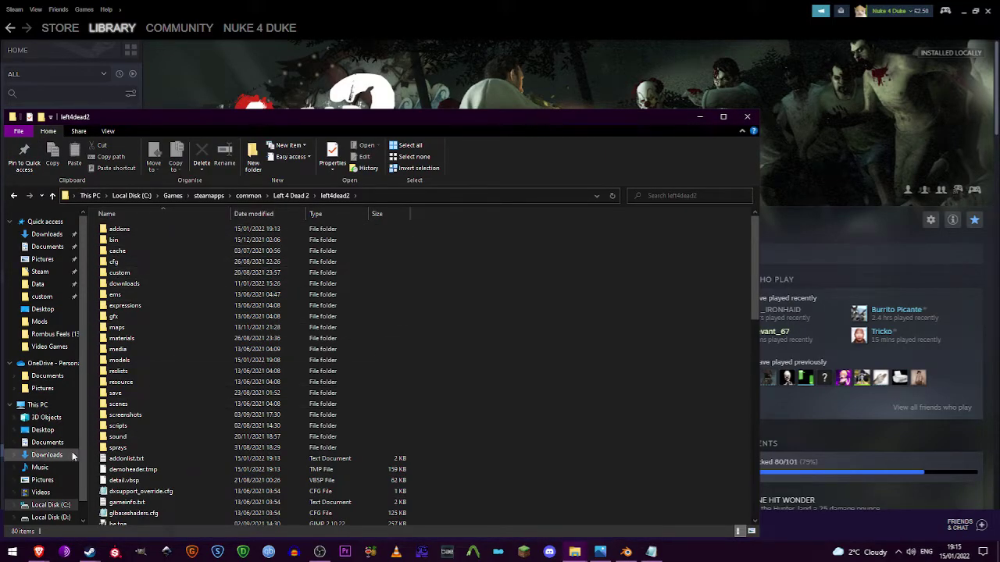
scroll(133, 412, down, 15)
scroll(124, 462, down, 1)
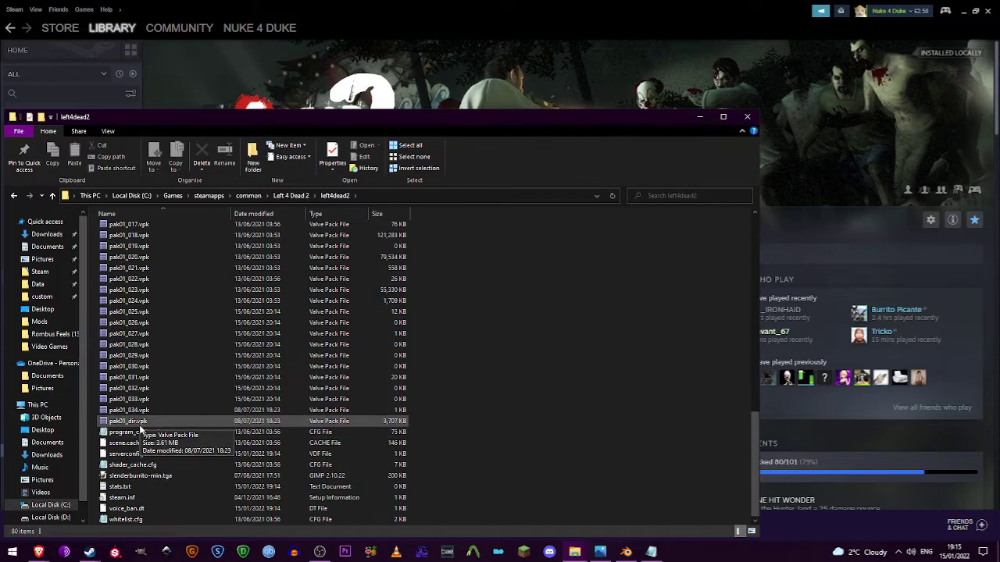
double_click(139, 426)
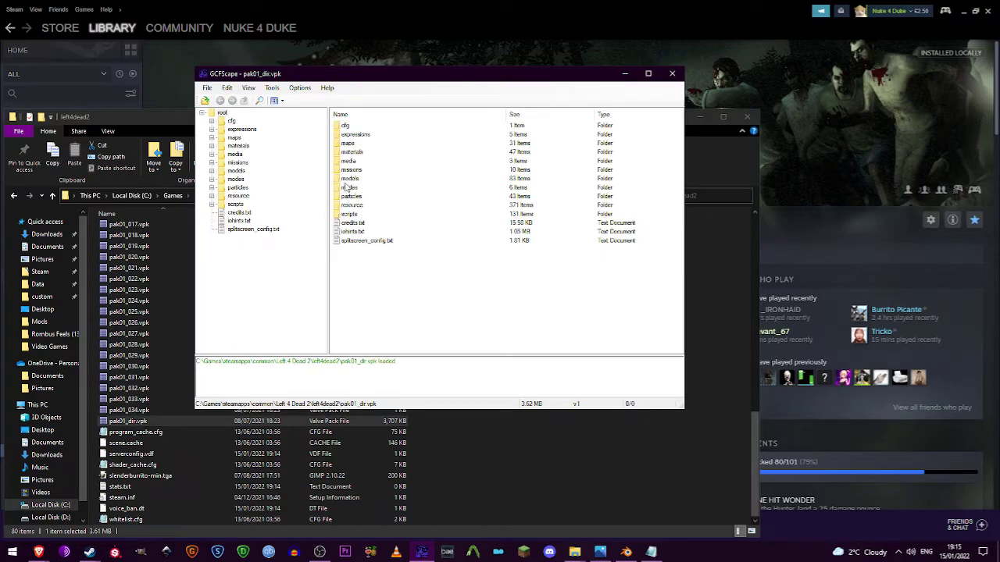
In models > v_models, select v_rifle_ak47.mdl, .vvd and .dx90.vtx.
double_click(348, 179)
scroll(351, 211, down, 15)
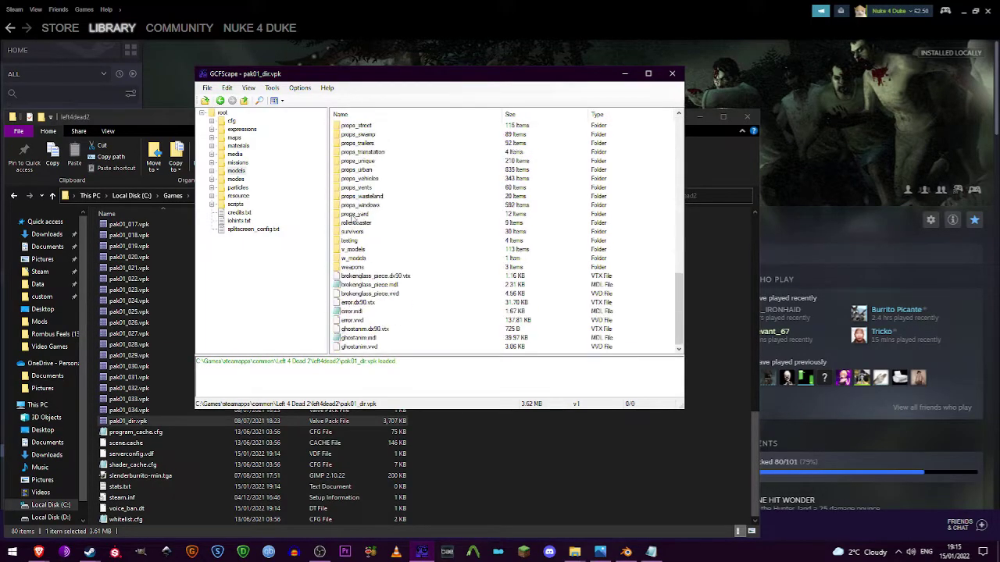
double_click(345, 250)
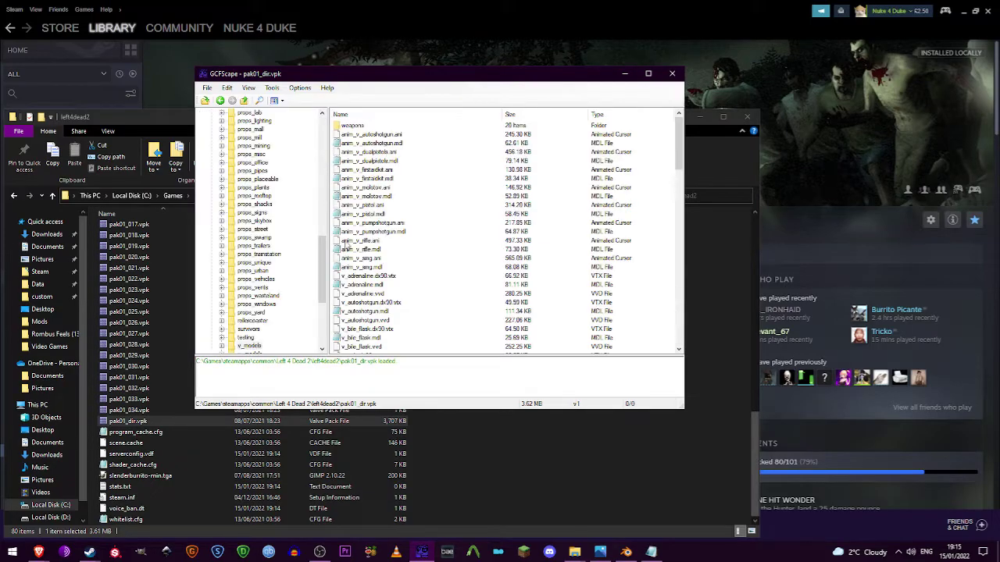
scroll(379, 172, down, 5)
scroll(377, 172, down, 15)
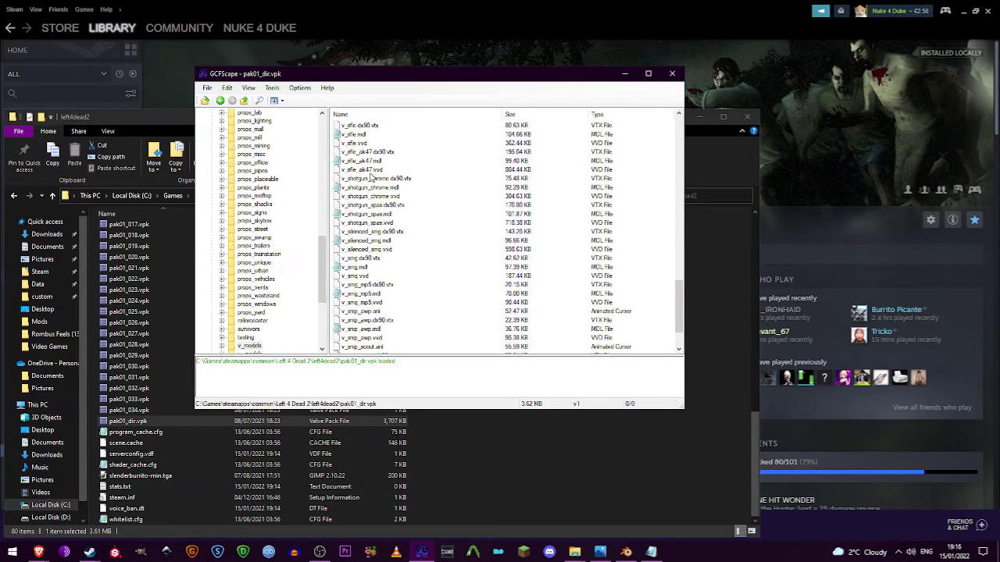
click(362, 169)
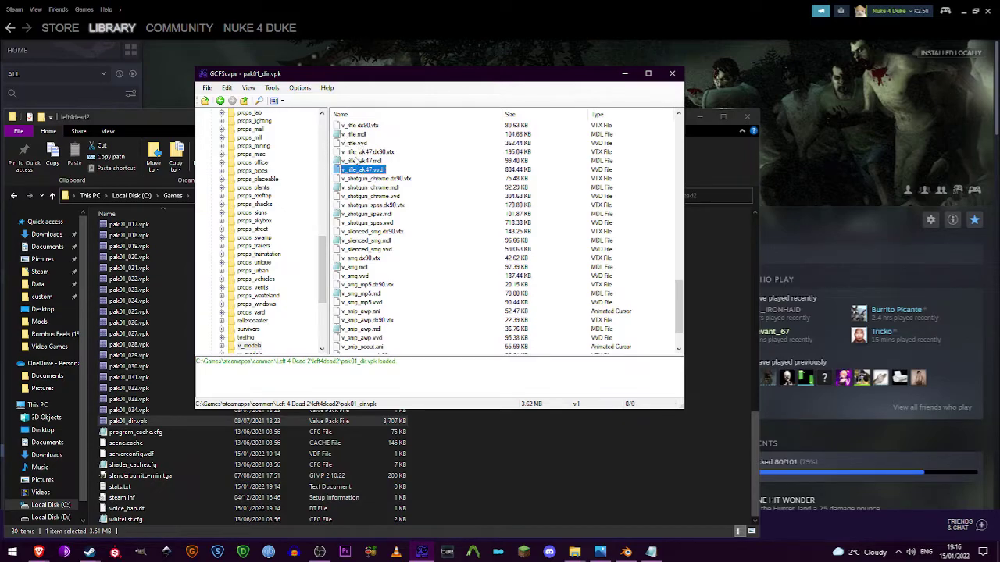
ctrl+click(357, 153)
ctrl+click(353, 161)
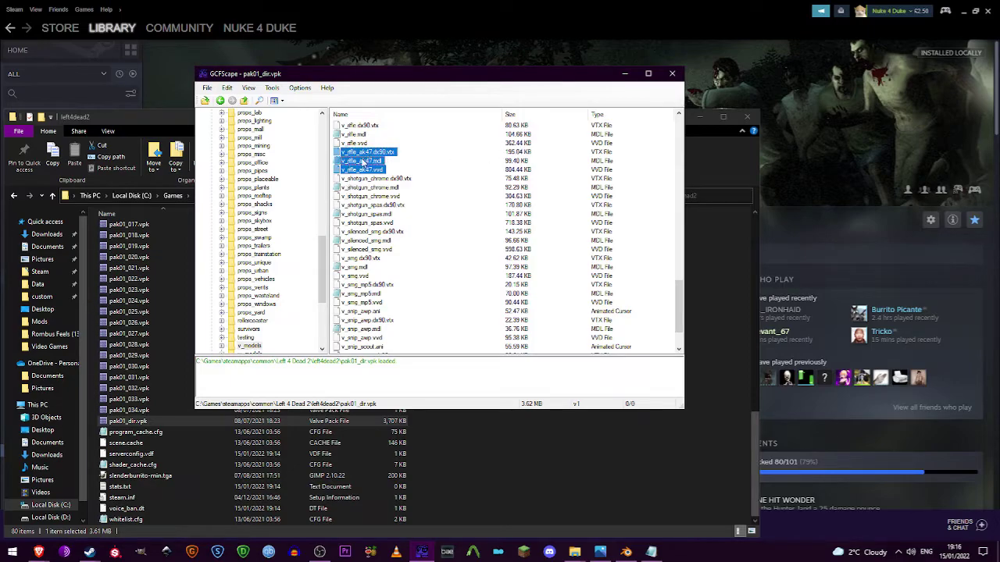
Extract the three AK-47 files into a new Desktop folder, New folder (2).
right_click(362, 160)
click(383, 162)
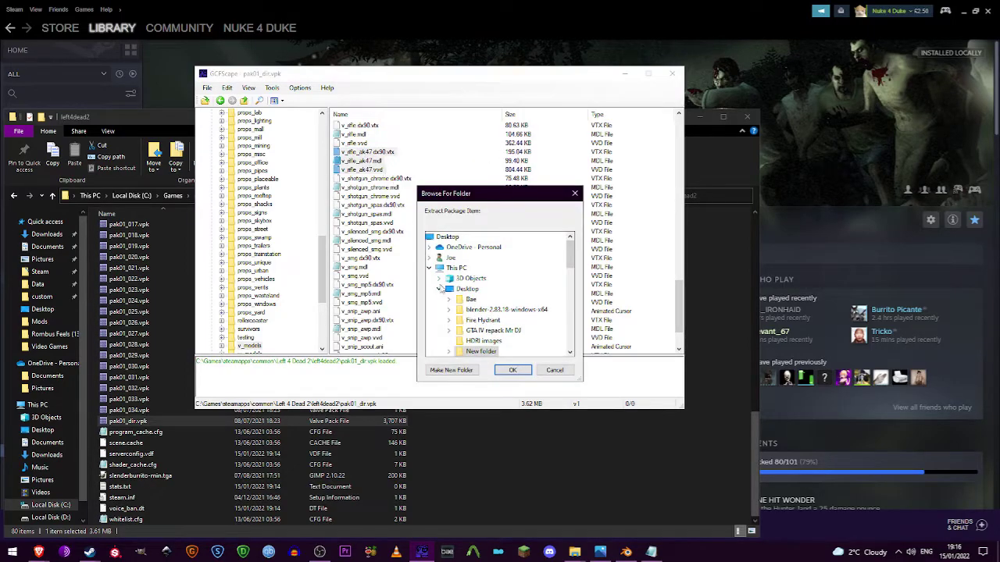
double_click(481, 351)
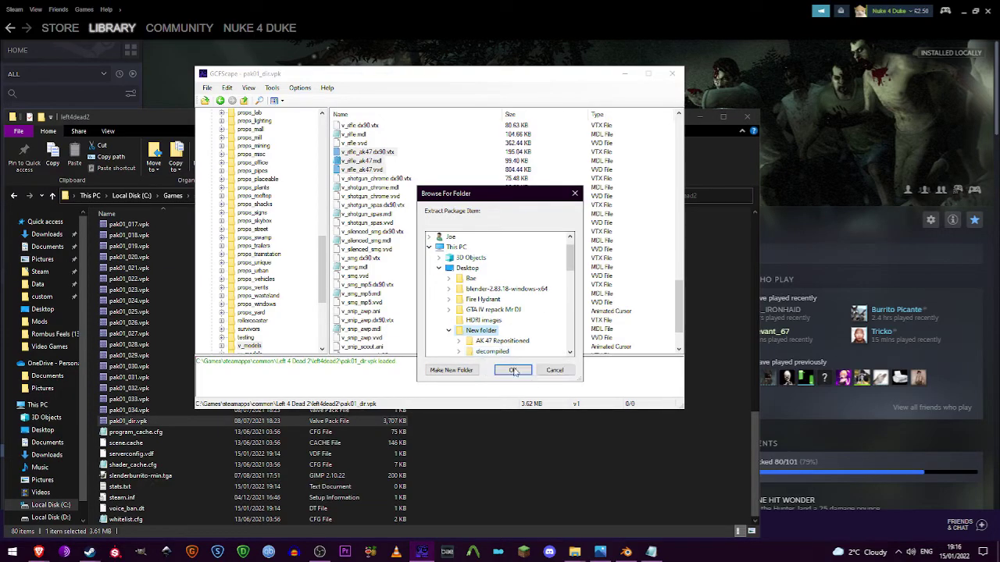
click(467, 269)
click(451, 370)
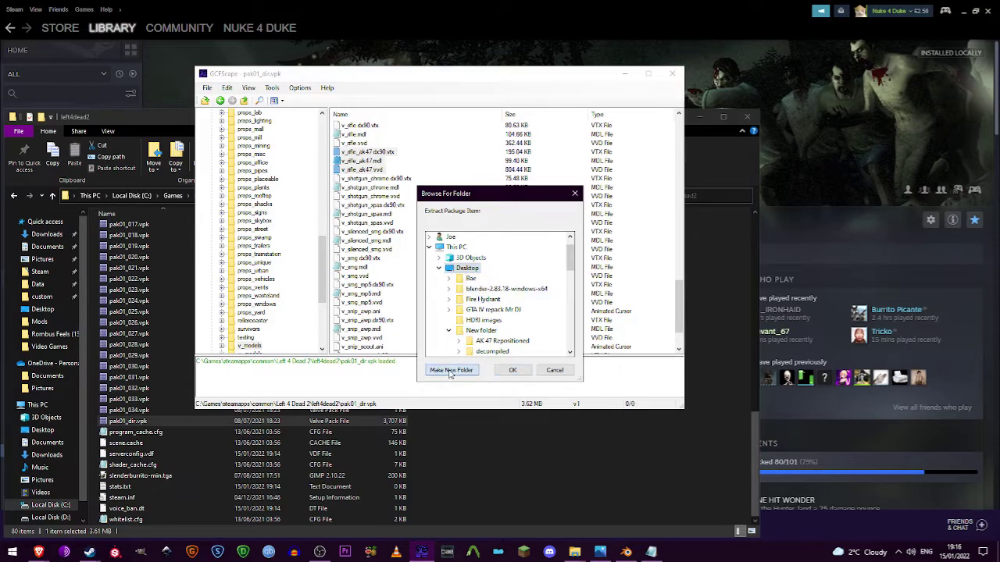
click(511, 371)
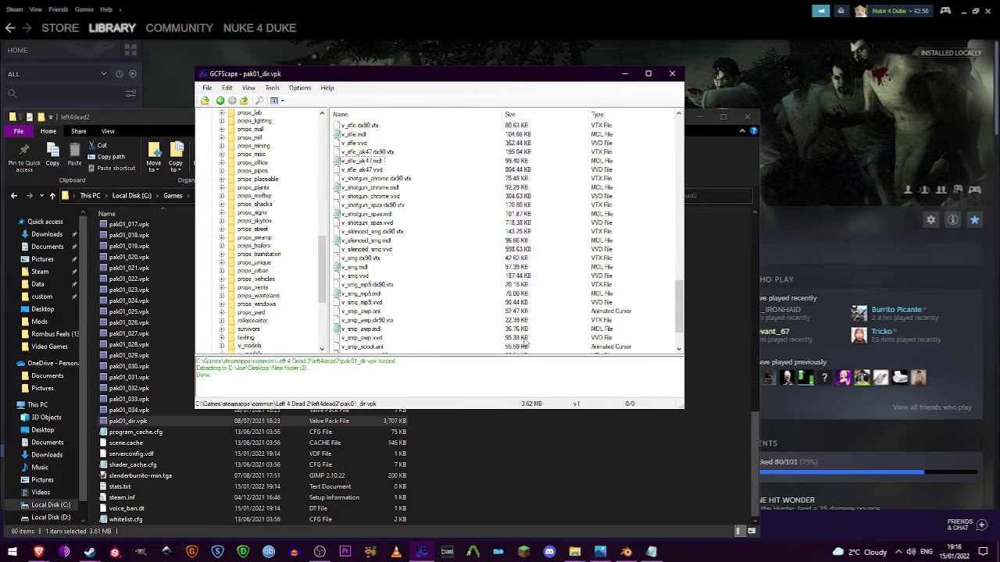
Close GCFScape and the Steam dialog, then open New folder (2) on the Desktop.
click(671, 75)
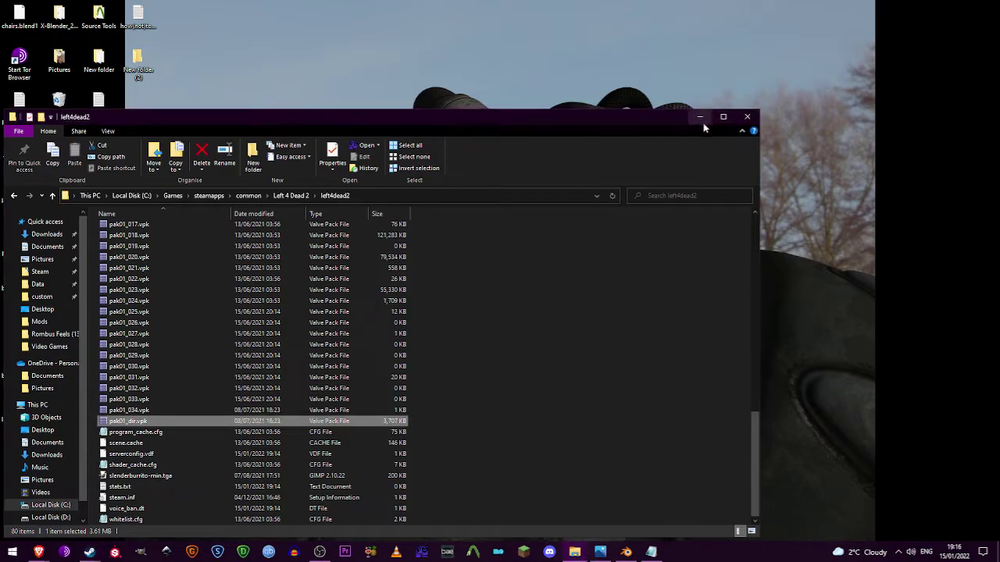
click(703, 121)
click(744, 163)
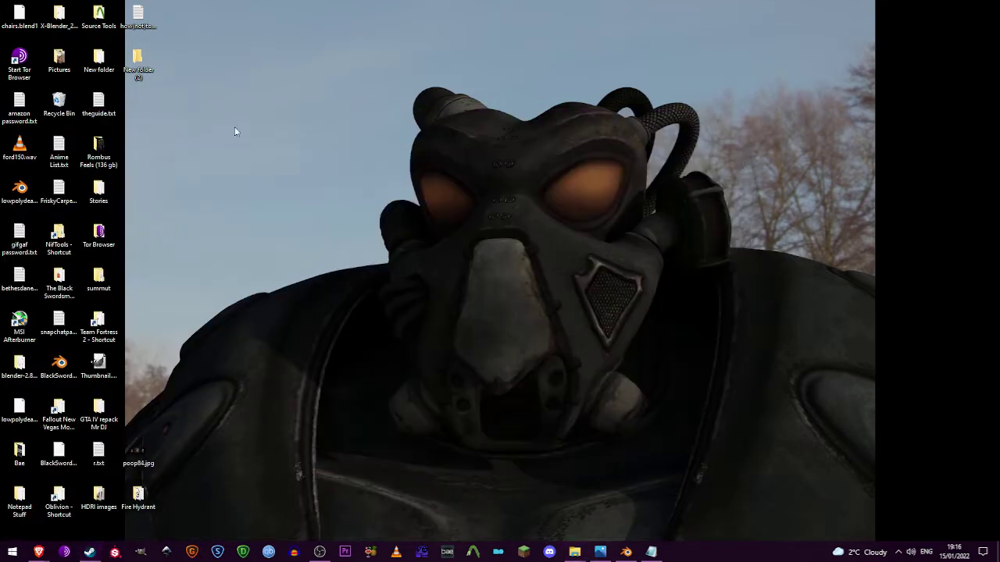
double_click(137, 61)
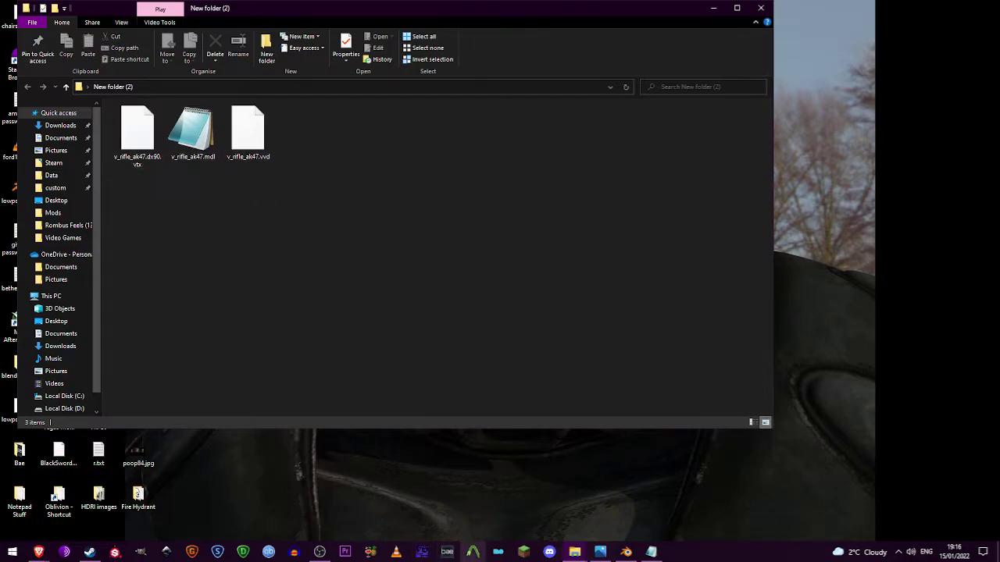
Create two new folders named decompiled and compiled.
right_click(321, 295)
mouse_move(372, 455)
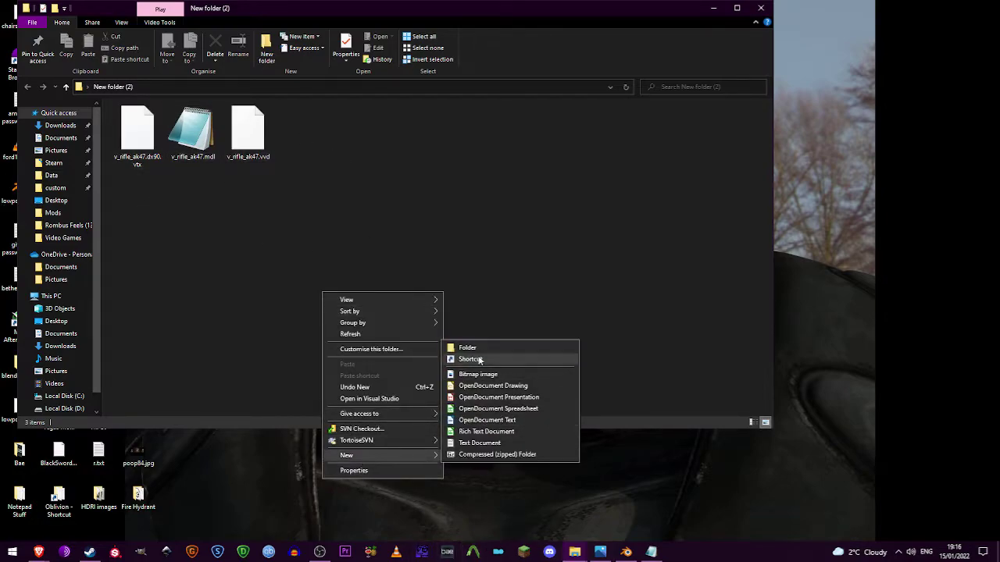
click(497, 346)
text(decompiled)
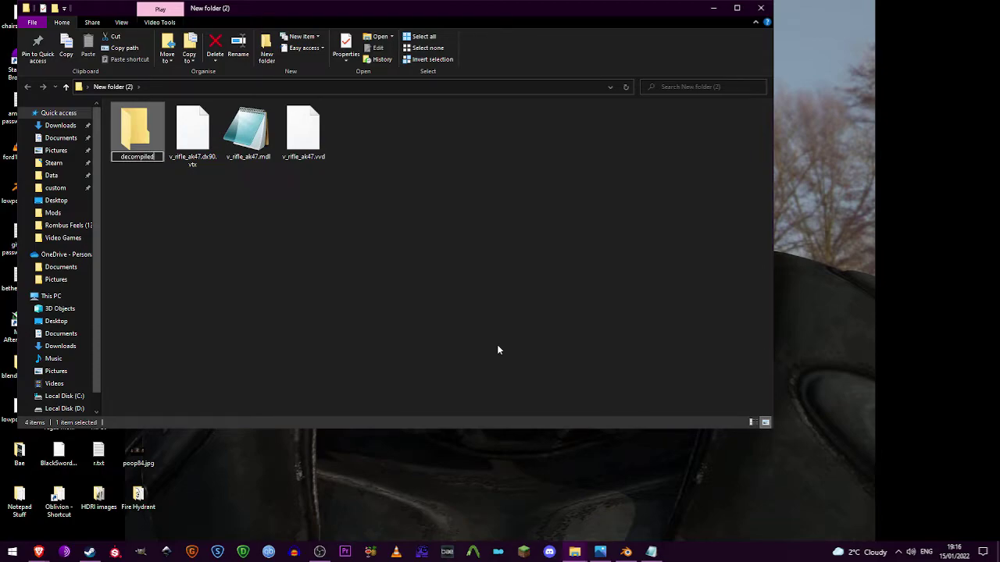
key(Return)
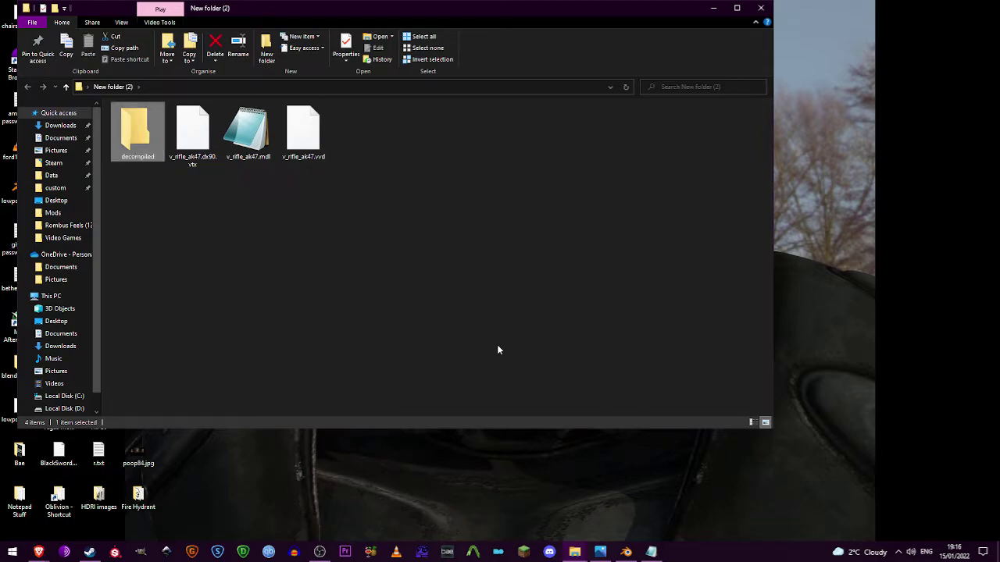
right_click(440, 294)
mouse_move(497, 453)
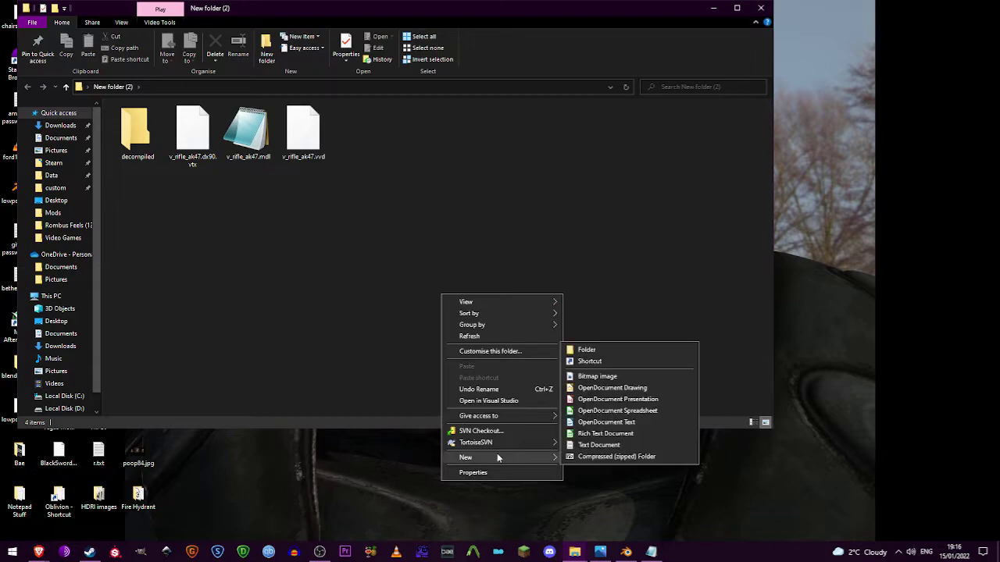
click(634, 347)
text(compiled)
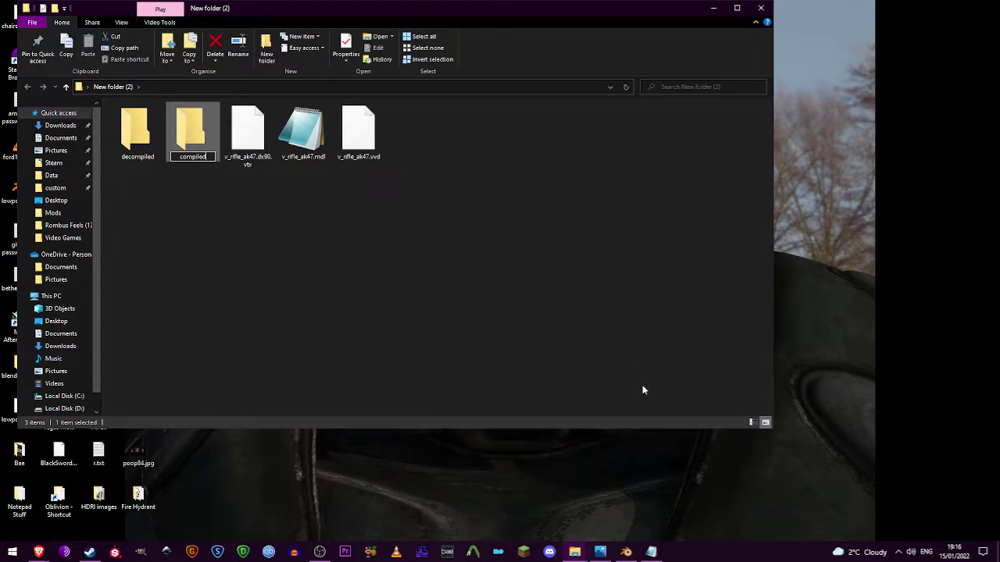
key(Return)
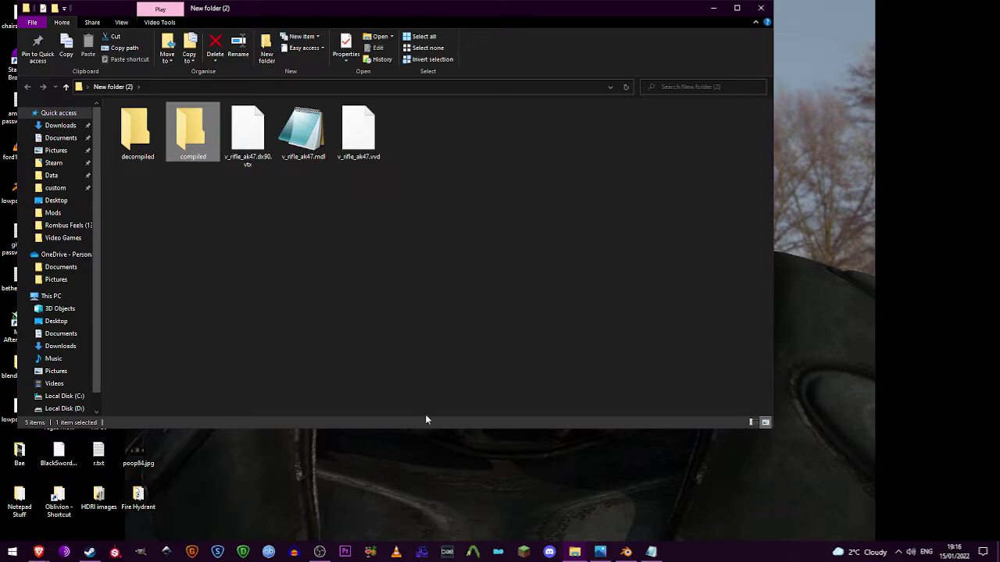
In Crowbar, check the Left 4 Dead 2 entries under Set Up Games, then go to Decompile.
click(495, 526)
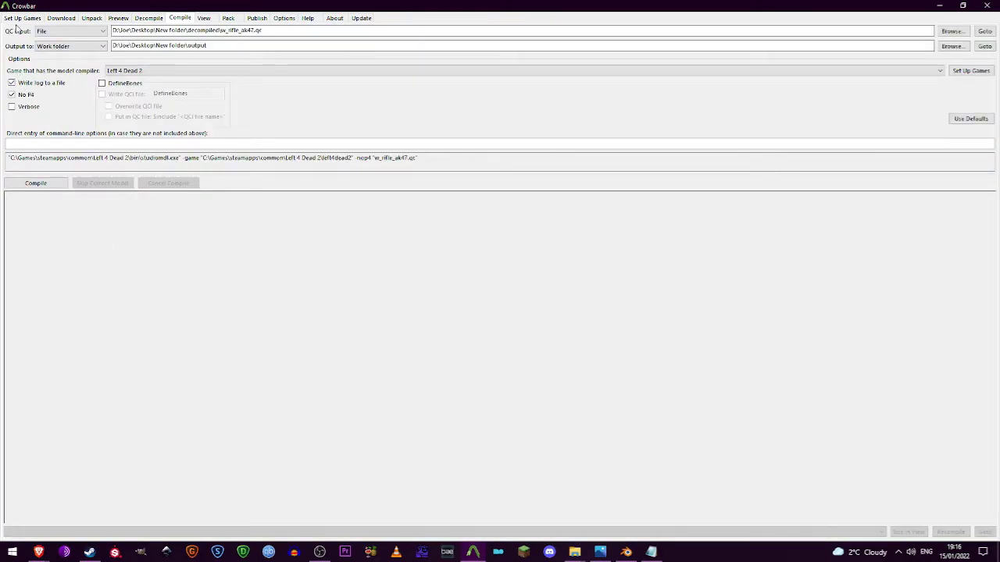
click(22, 17)
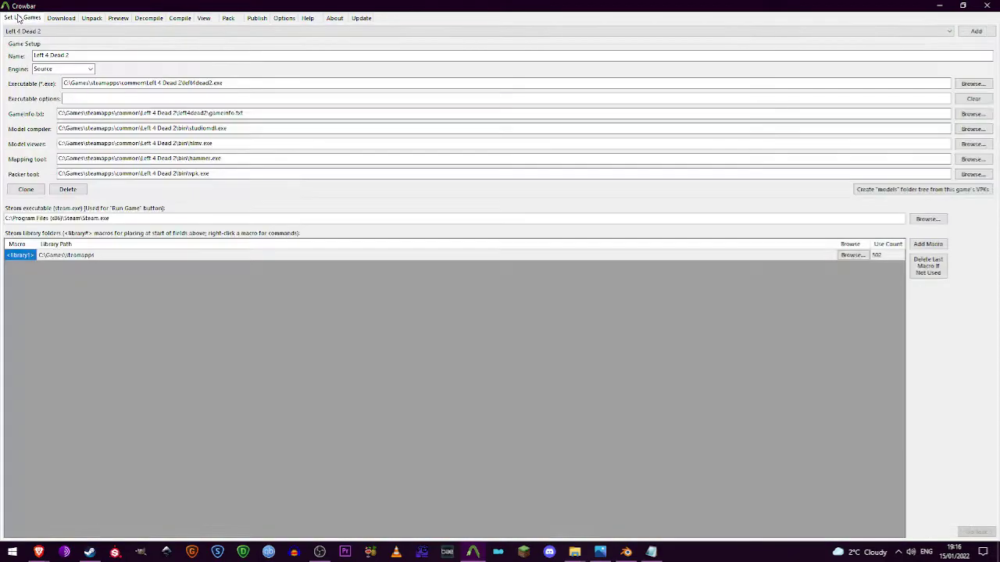
click(147, 20)
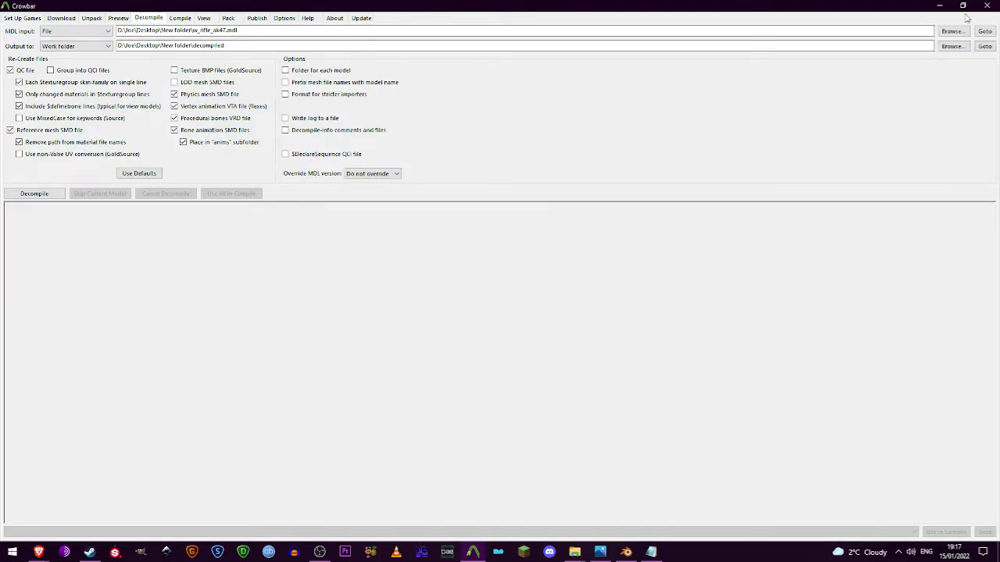
Set the MDL input to New folder (2)\v_rifle_ak47.mdl.
click(951, 31)
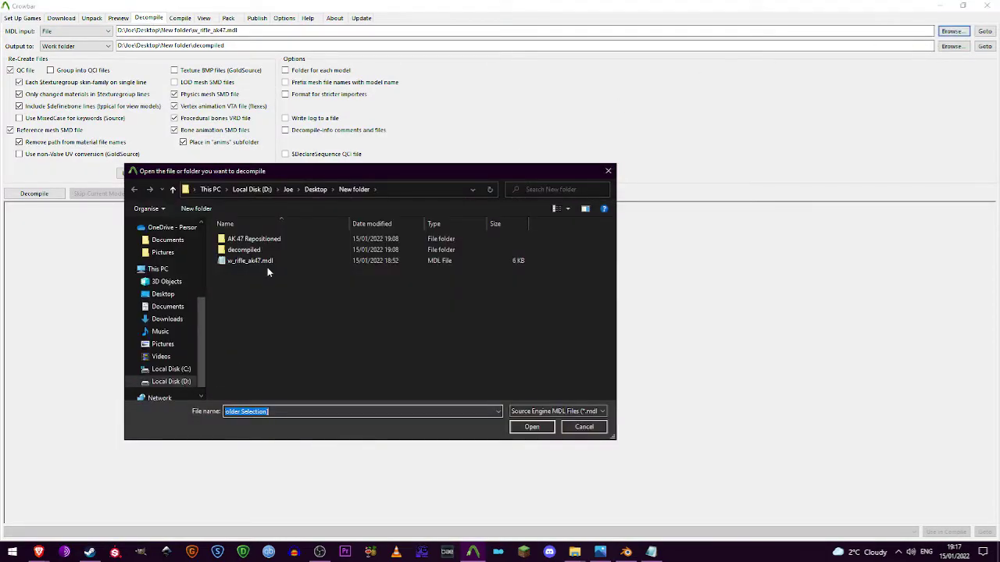
click(314, 190)
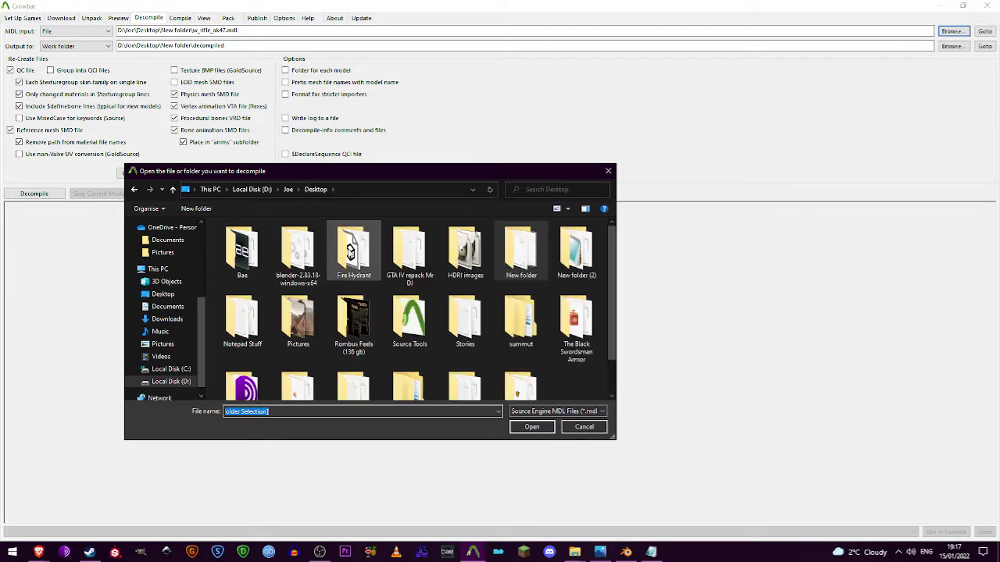
double_click(558, 269)
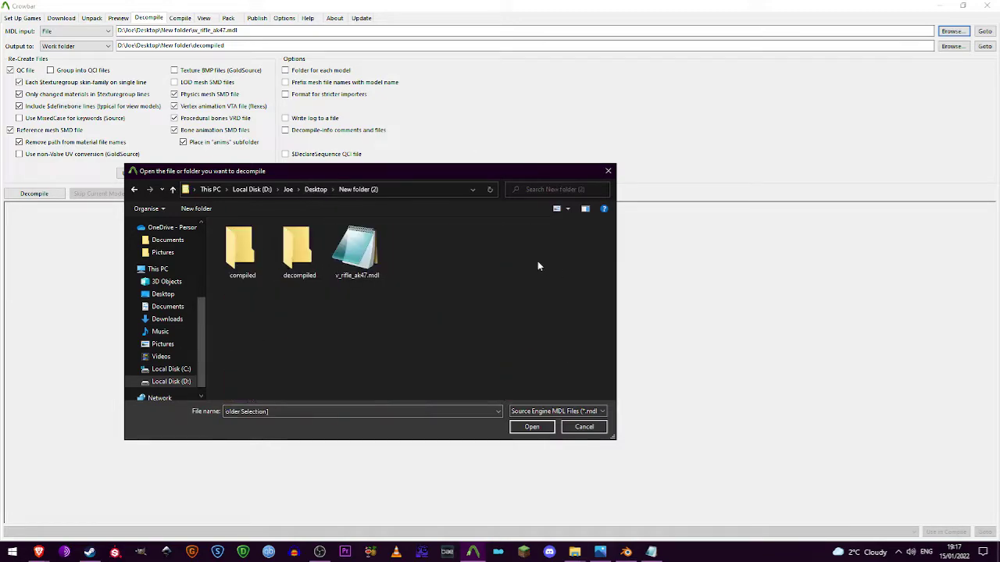
click(357, 250)
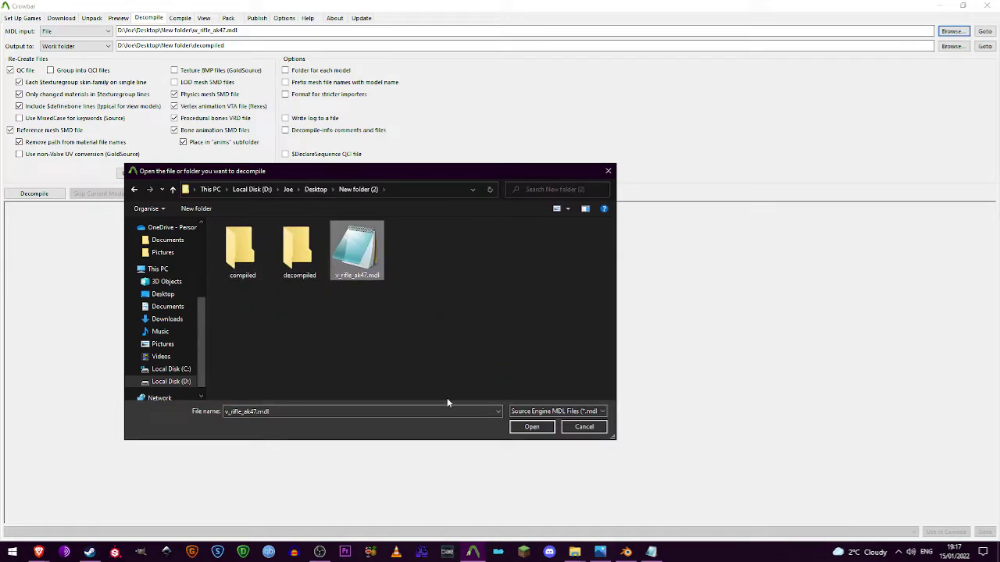
click(517, 428)
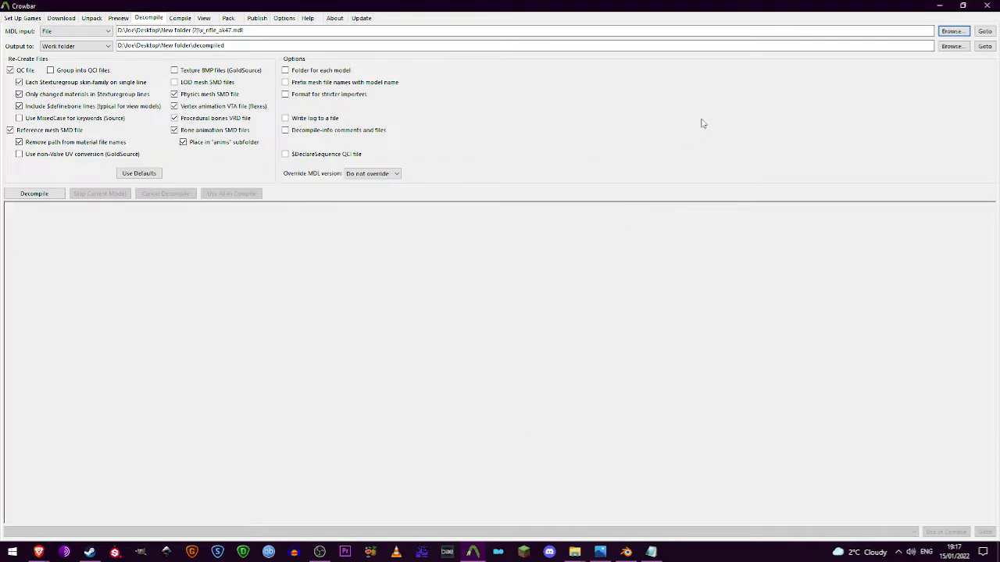
Set the output folder to New folder (2)\decompiled and decompile the model.
click(949, 48)
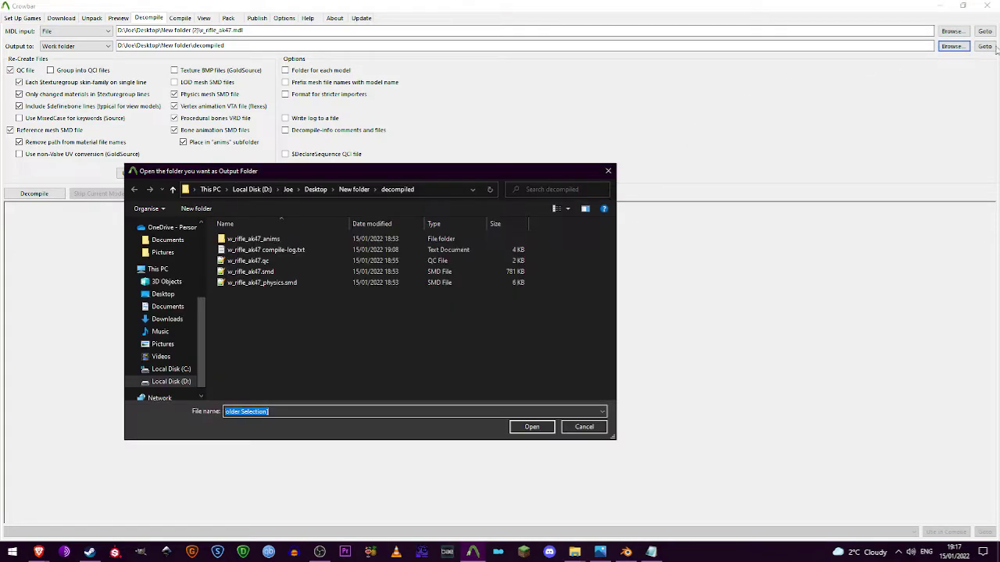
click(356, 191)
click(315, 190)
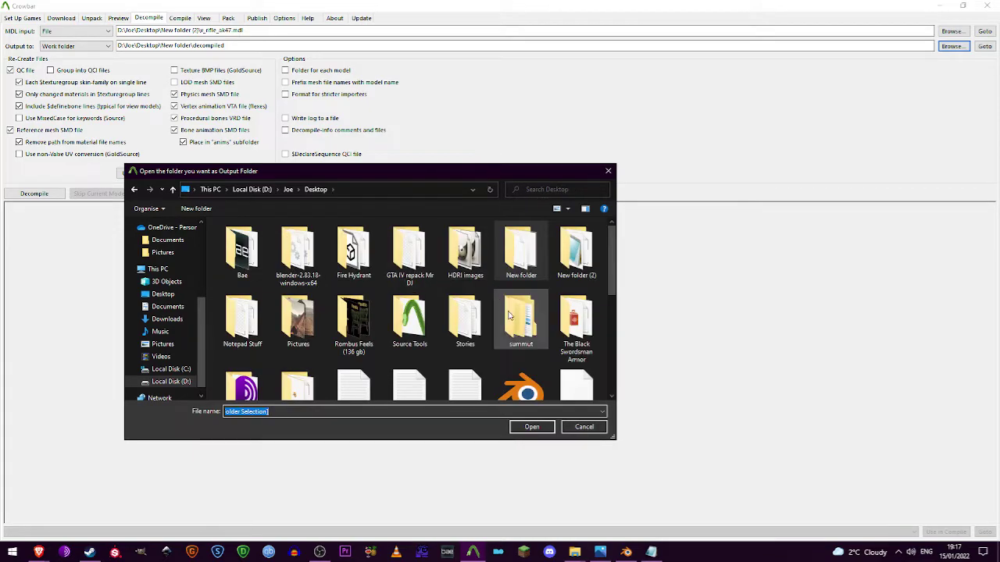
double_click(576, 252)
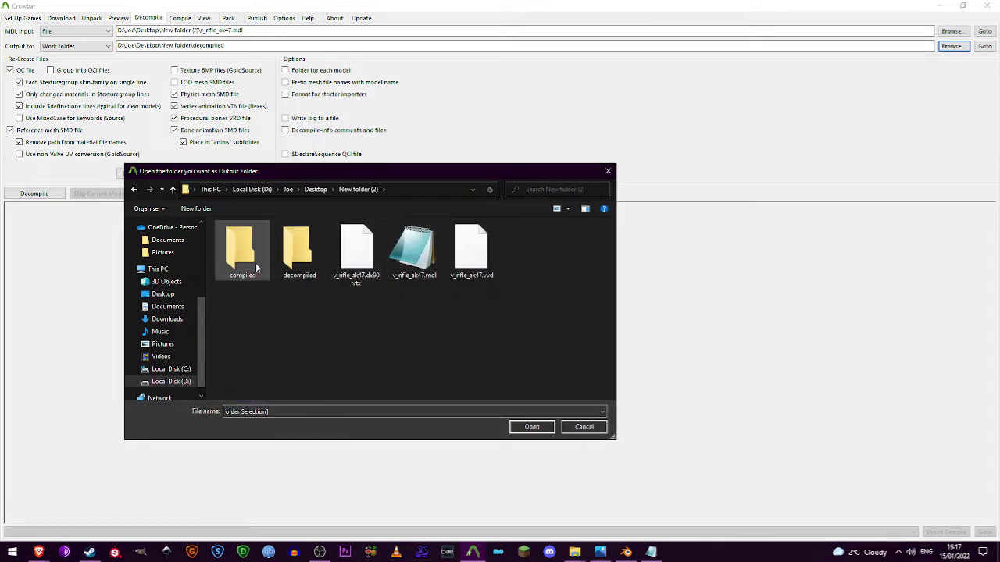
click(289, 258)
click(547, 426)
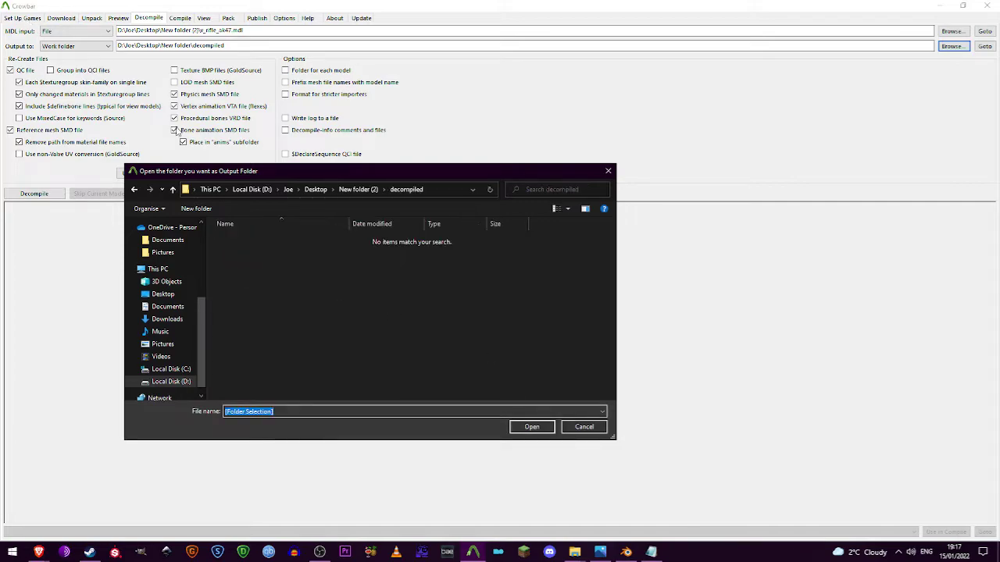
click(513, 427)
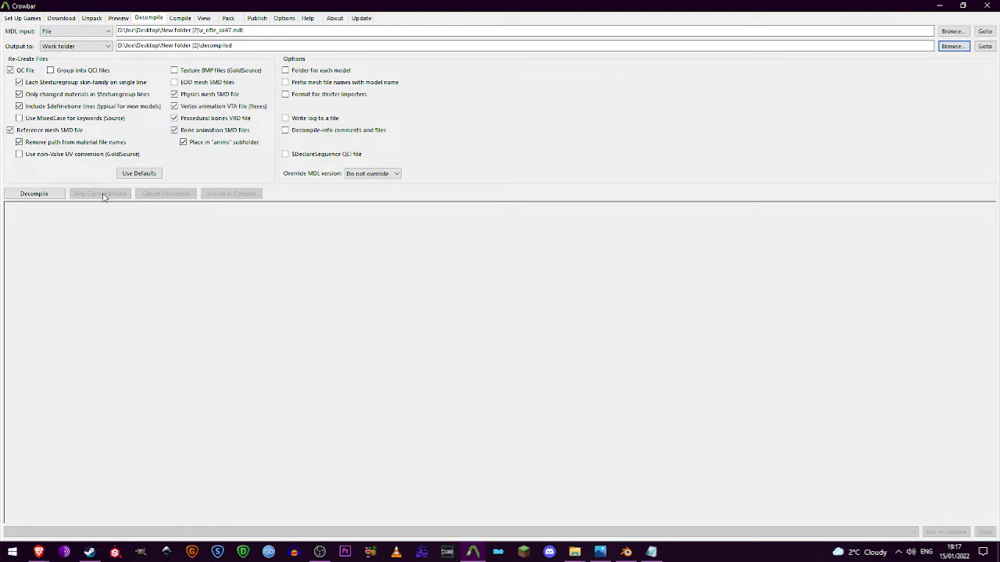
click(33, 193)
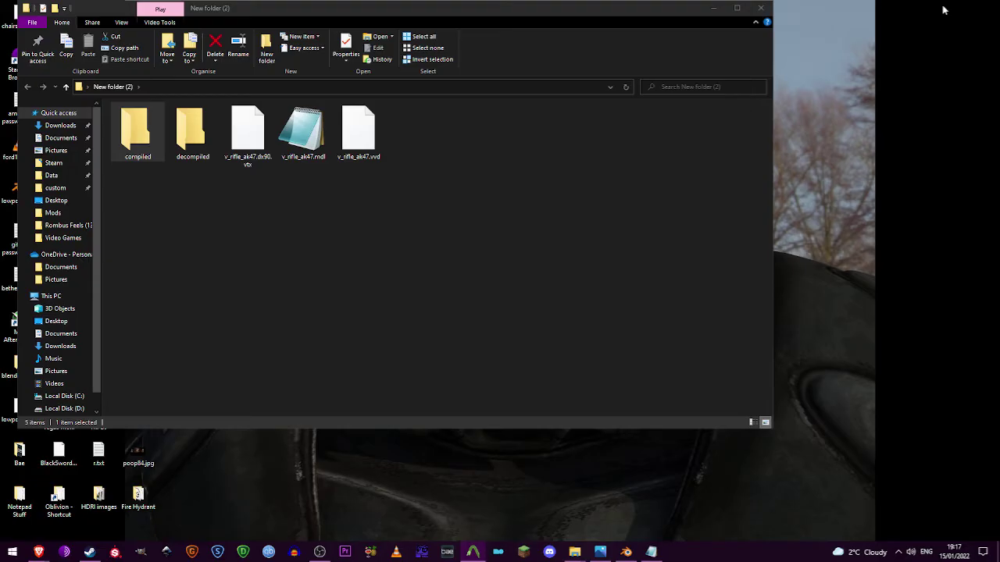
Minimise Crowbar and open v_rifle_ak47.qc from the decompiled folder in Notepad++.
click(939, 6)
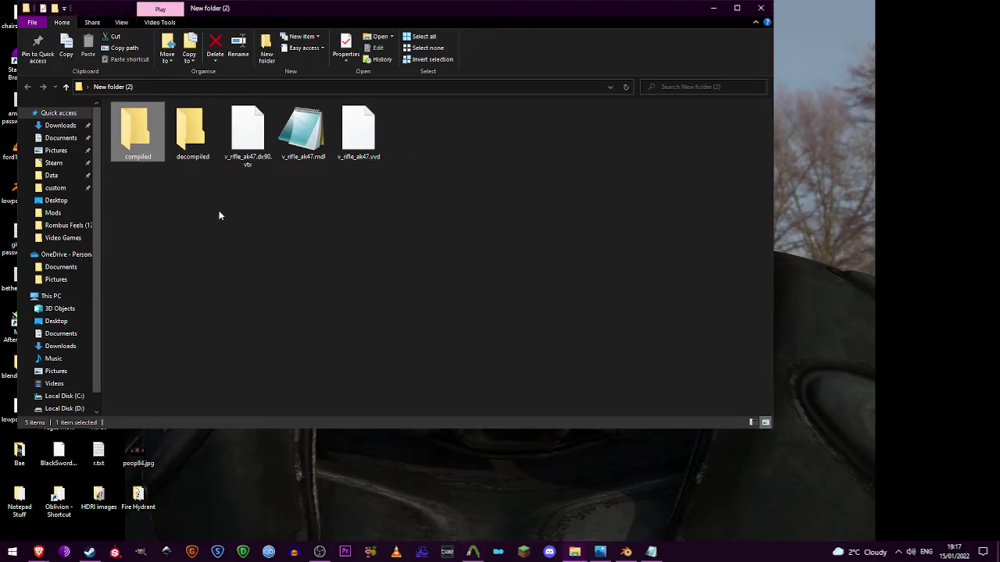
double_click(192, 142)
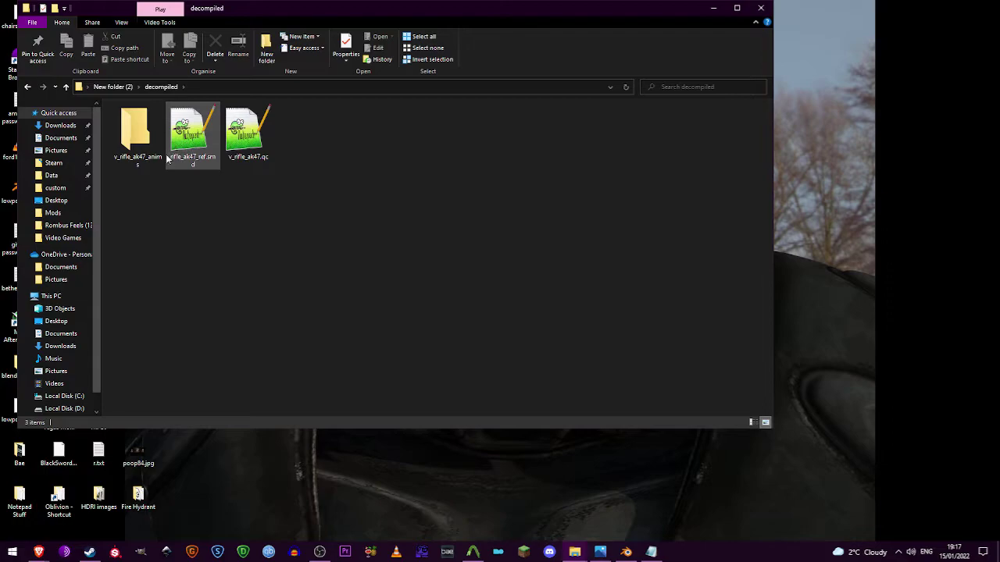
click(227, 159)
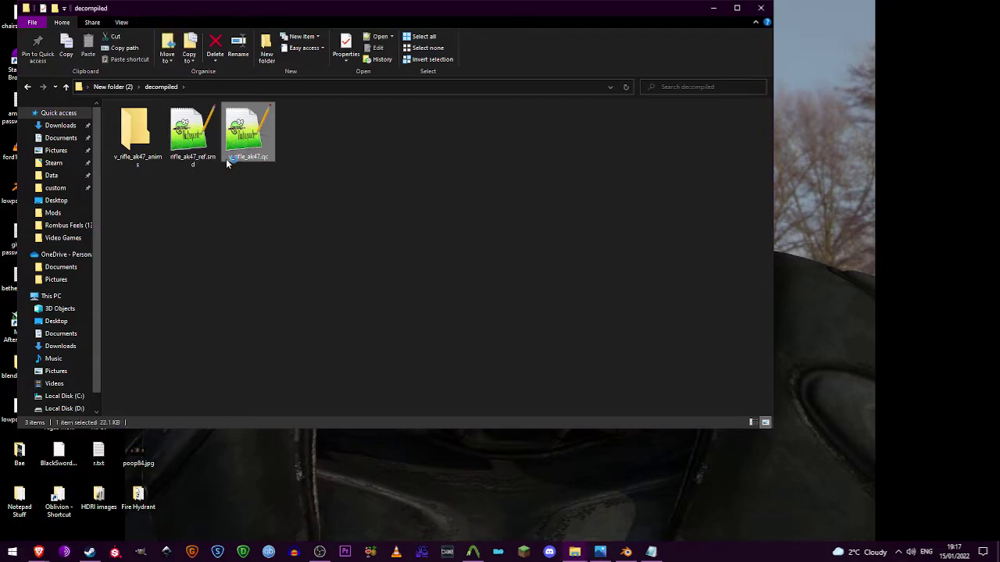
double_click(226, 158)
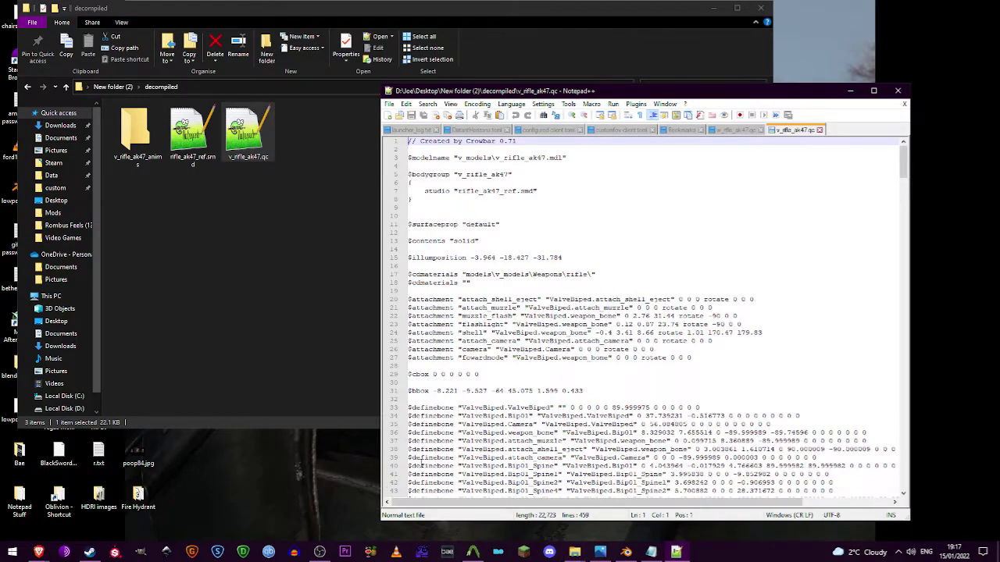
Add a $origin line after the $bodygroup block, consulting the $origin wiki page.
scroll(579, 375, down, 4)
scroll(579, 375, up, 4)
click(438, 198)
key(Return)
key(Return)
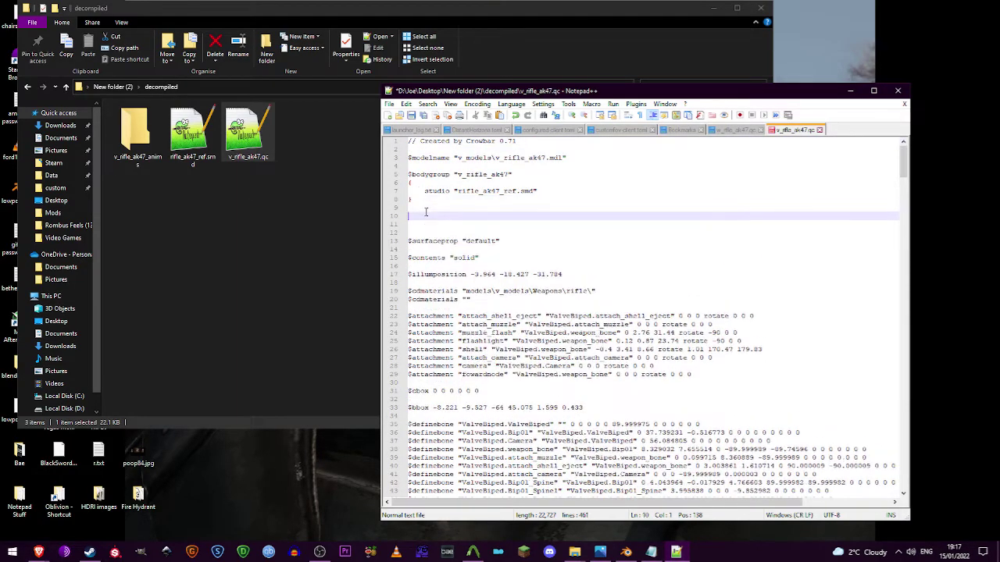
text($origin)
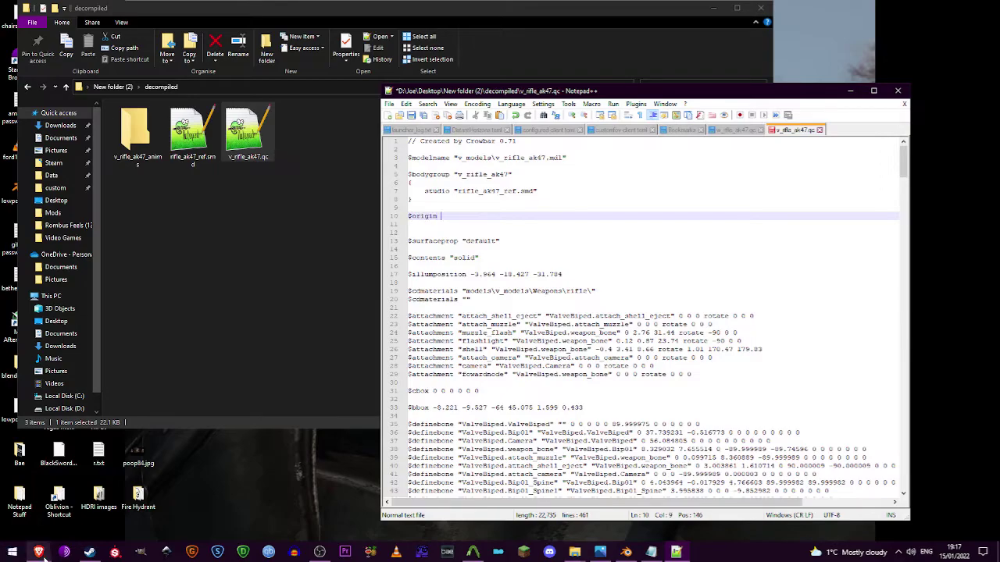
mouse_move(39, 553)
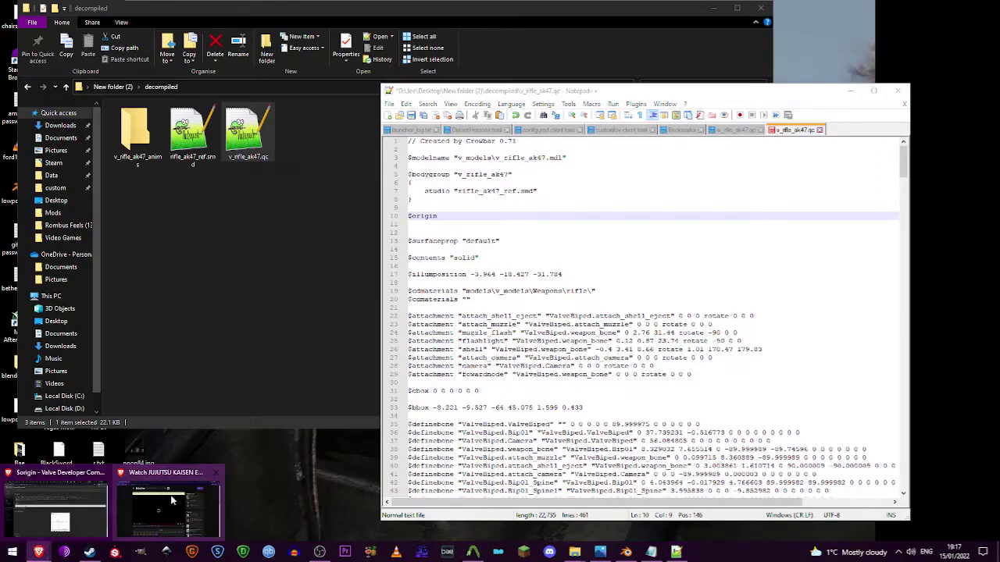
click(175, 501)
drag(154, 130, 102, 131)
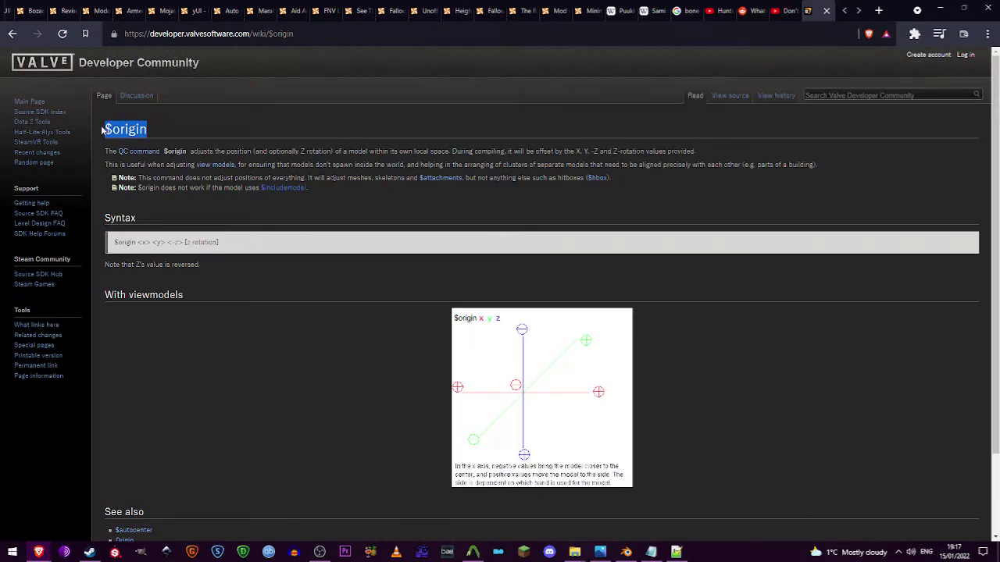
click(676, 552)
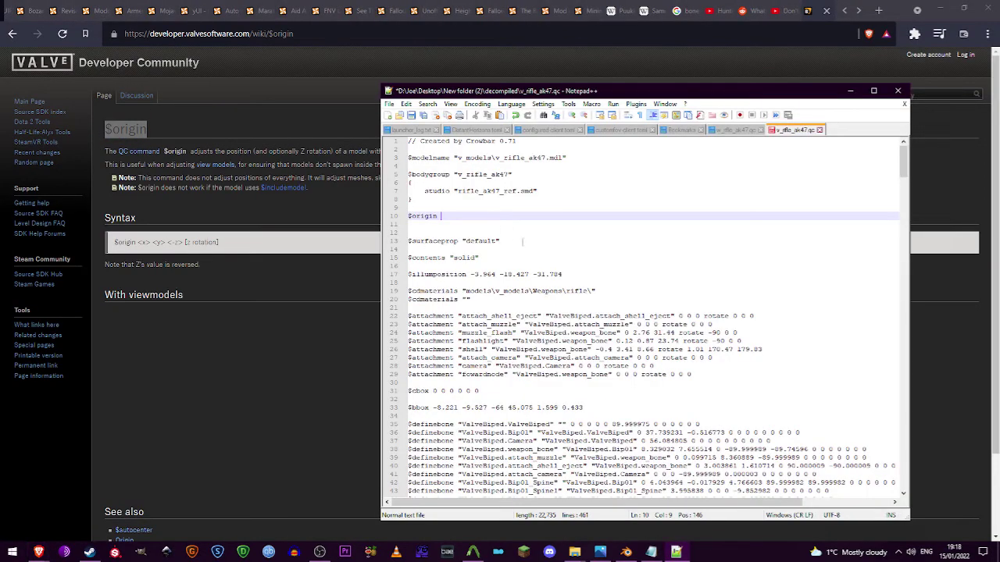
key(BackSpace)
Compare with the wiki's $origin diagram, then save v_rifle_ak47.qc and close Notepad++.
drag(564, 98, 90, 201)
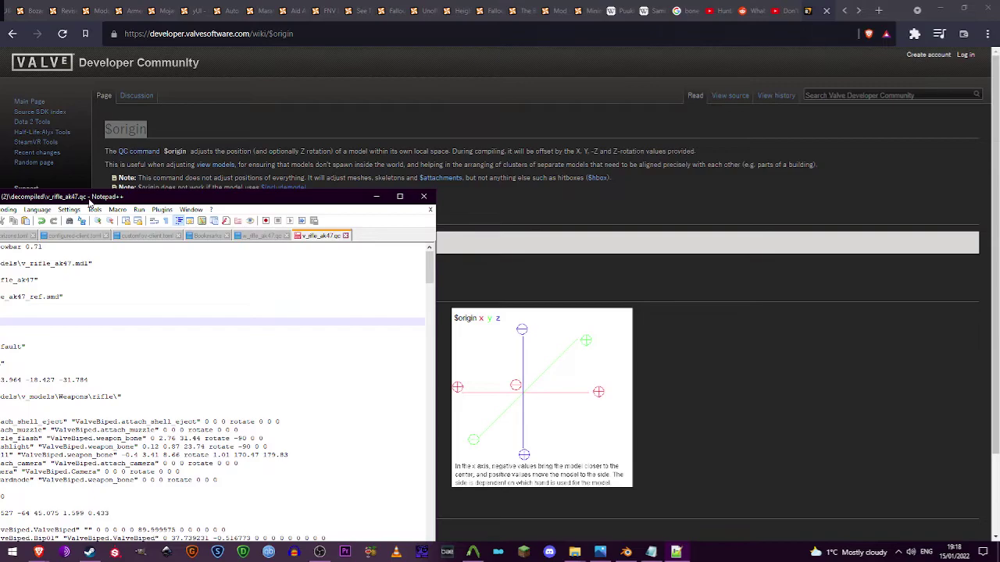
drag(89, 201, 384, 134)
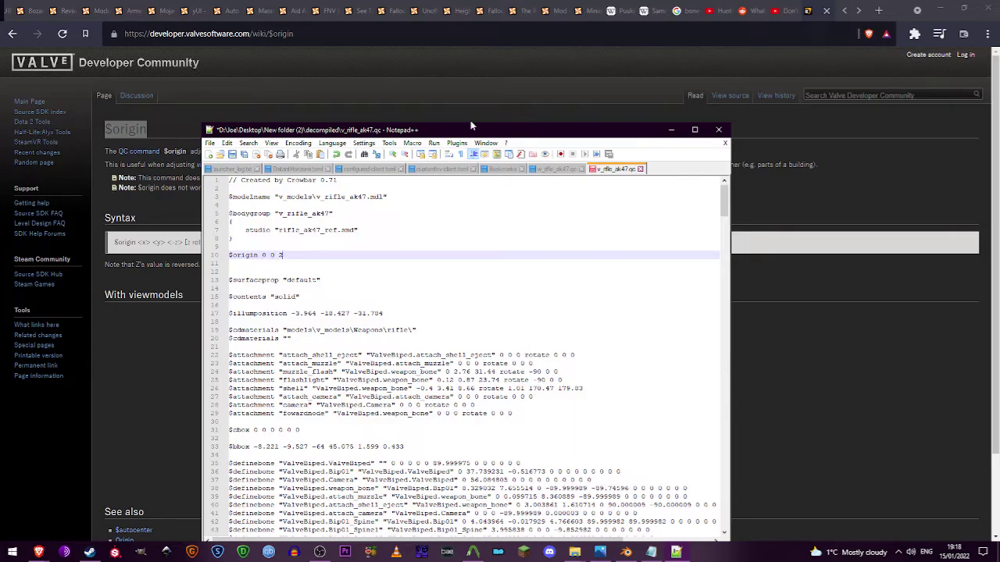
mouse_move(466, 135)
mouse_down()
mouse_move(219, 556)
mouse_move(159, 539)
mouse_move(391, 492)
mouse_move(420, 508)
mouse_move(453, 134)
mouse_move(484, 127)
mouse_up()
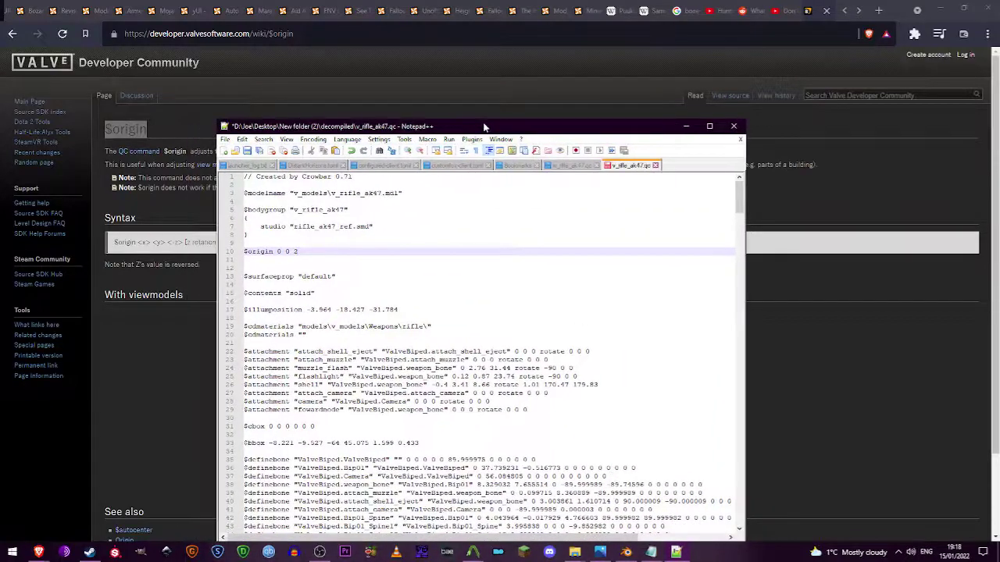
click(224, 139)
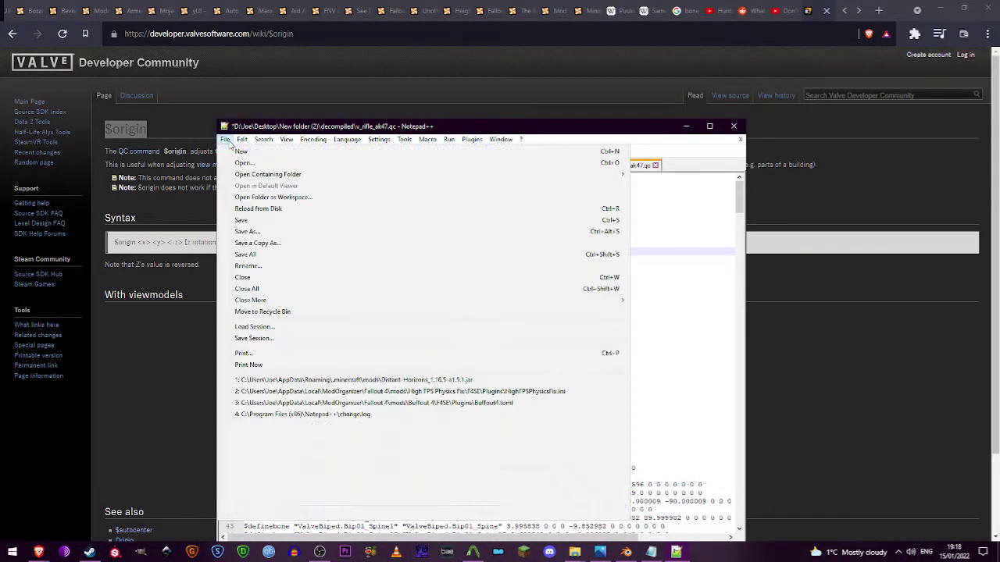
click(243, 221)
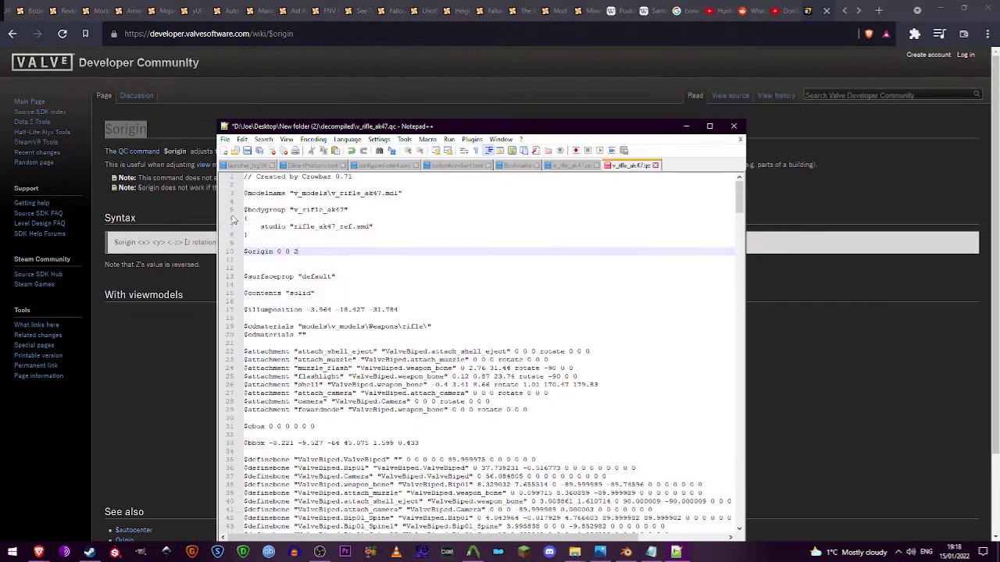
click(734, 125)
Return to Crowbar's Compile tab and check which game's compiler is selected.
click(916, 11)
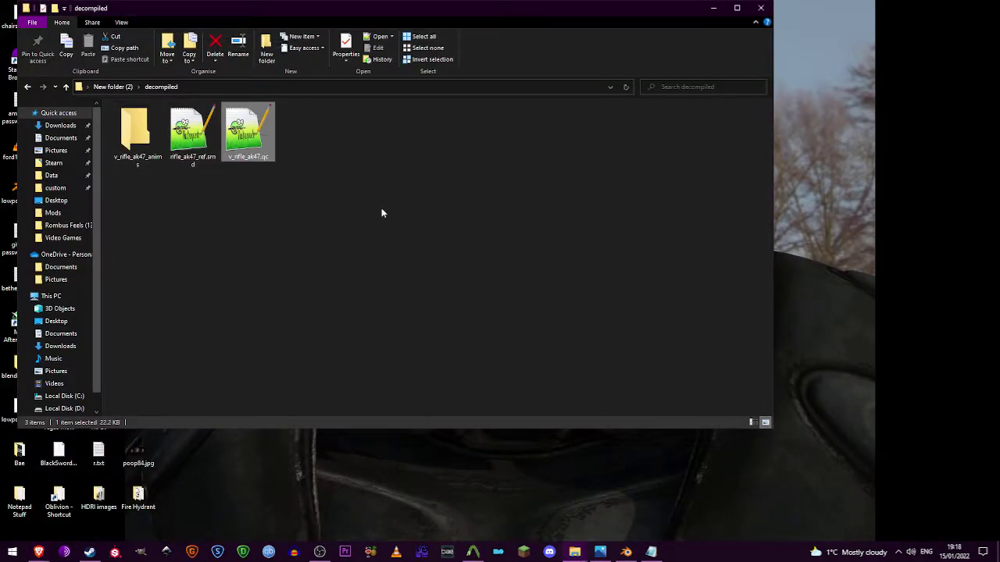
click(472, 552)
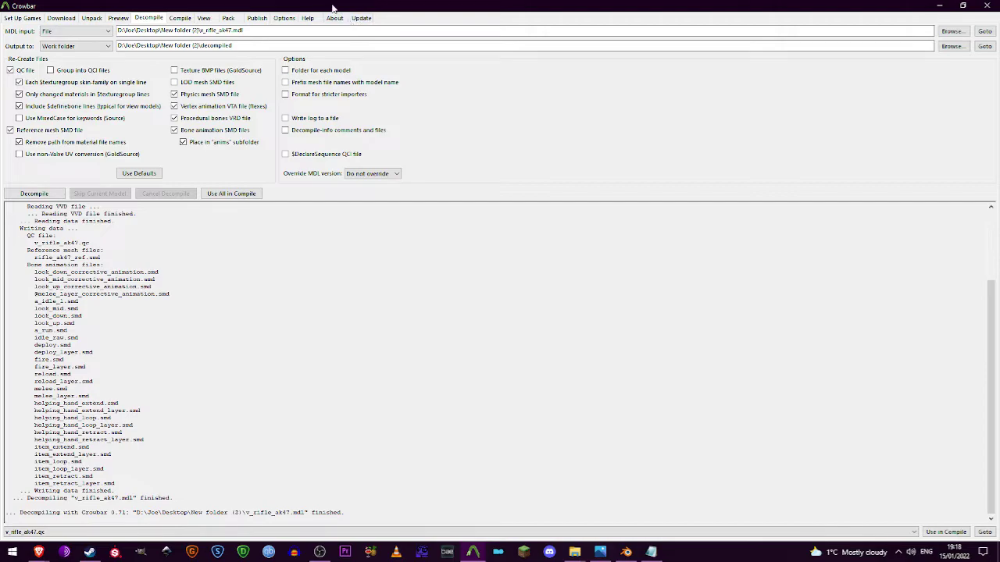
click(179, 18)
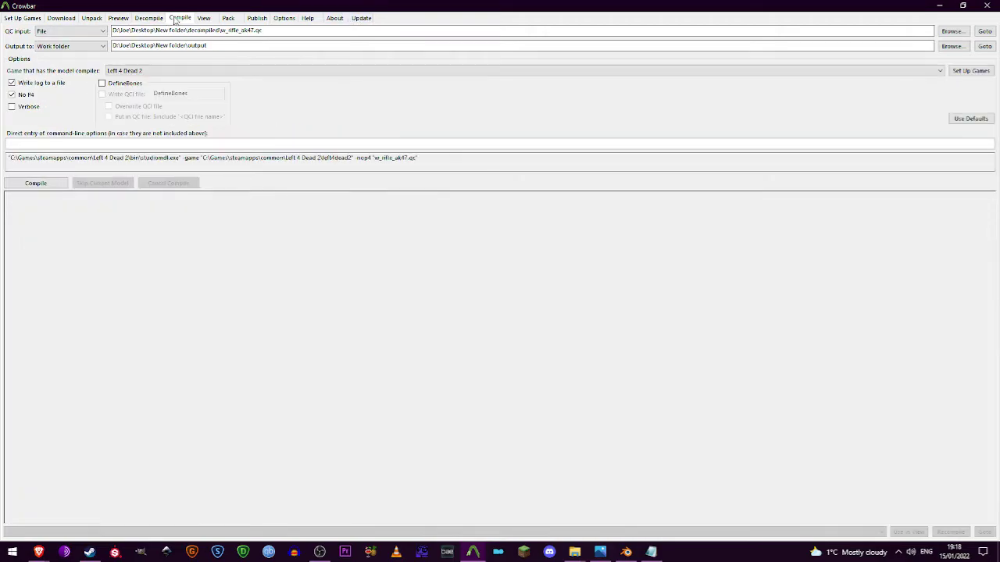
click(154, 70)
click(154, 69)
Set the QC input to v_rifle_ak47.qc in New folder (2)\decompiled.
click(946, 32)
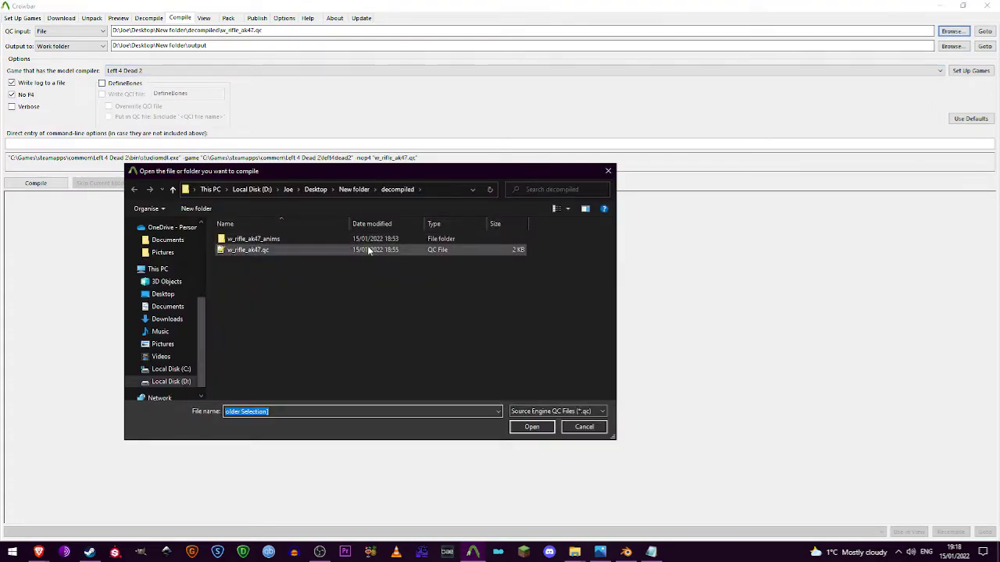
click(303, 249)
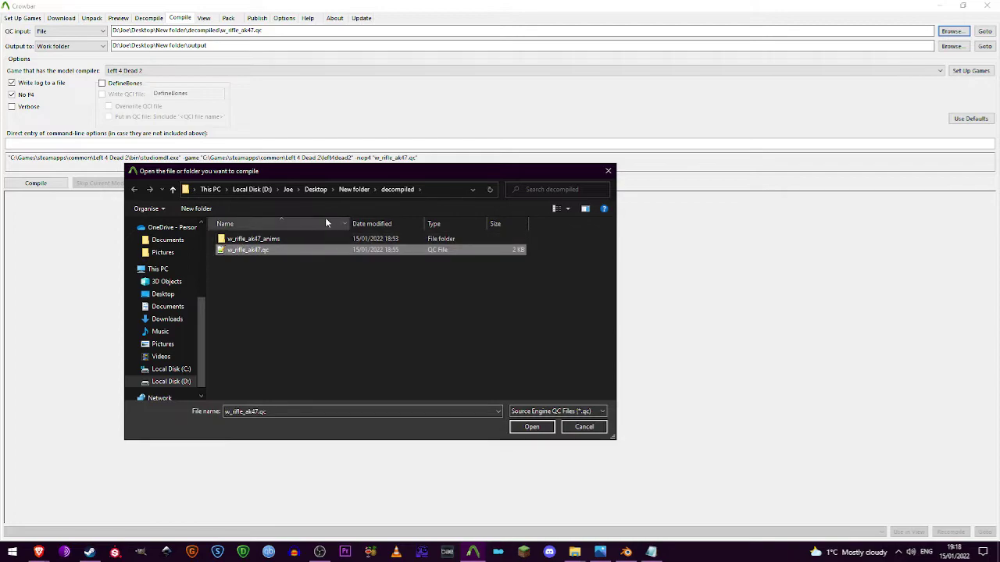
click(310, 191)
click(317, 189)
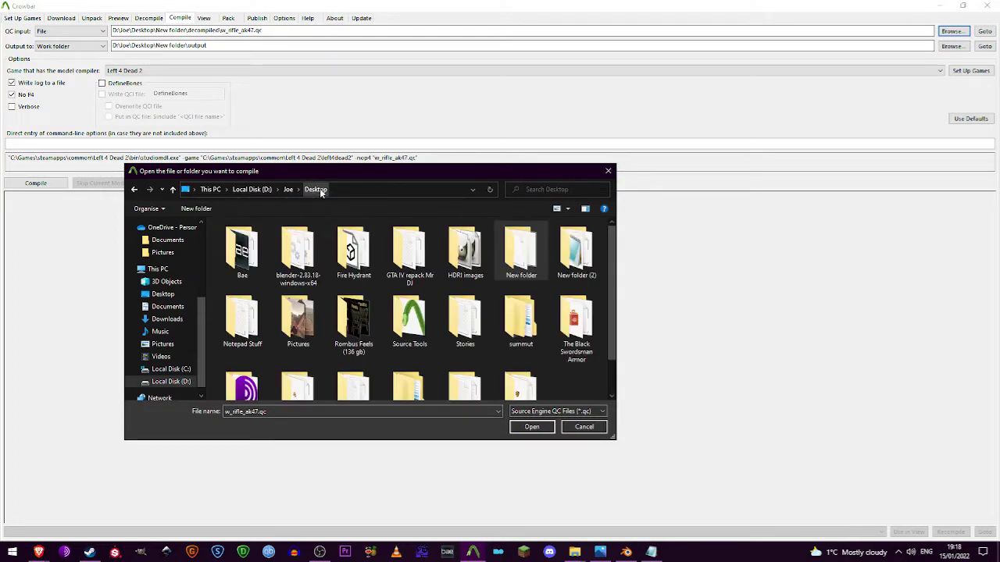
double_click(576, 250)
double_click(295, 260)
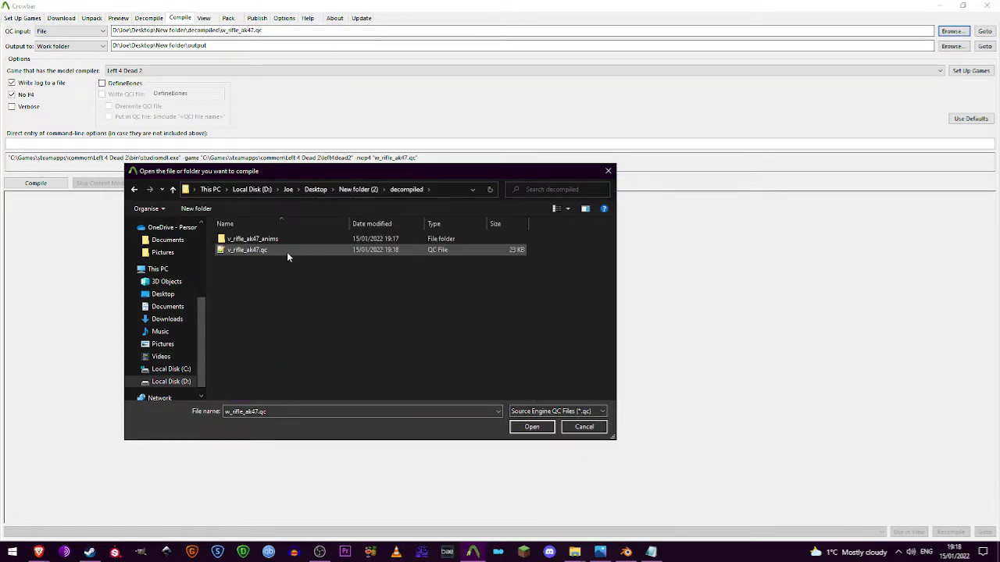
click(287, 252)
click(531, 427)
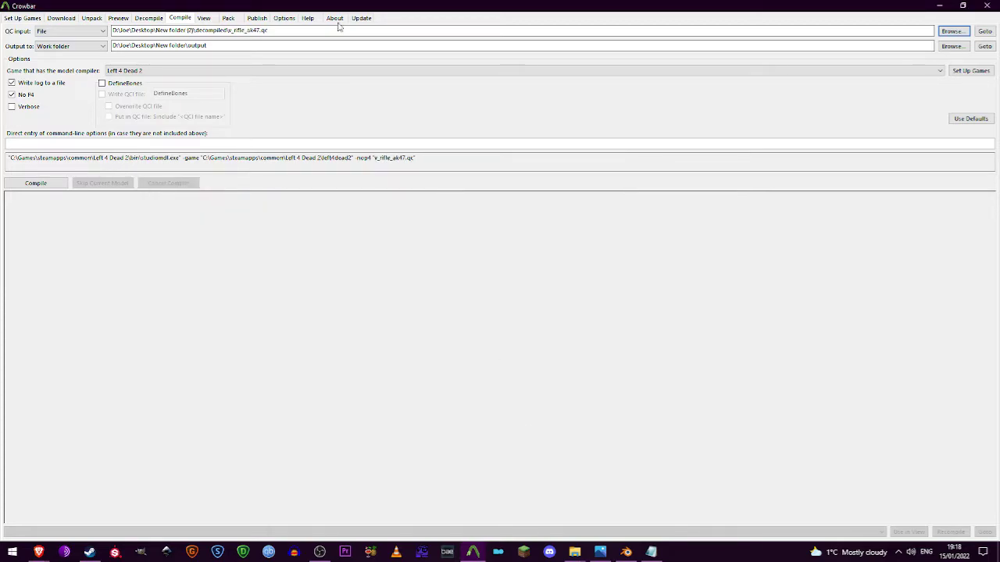
click(952, 46)
Set the compile output to New folder (2)\compiled, deleting the stray New folder.
click(306, 191)
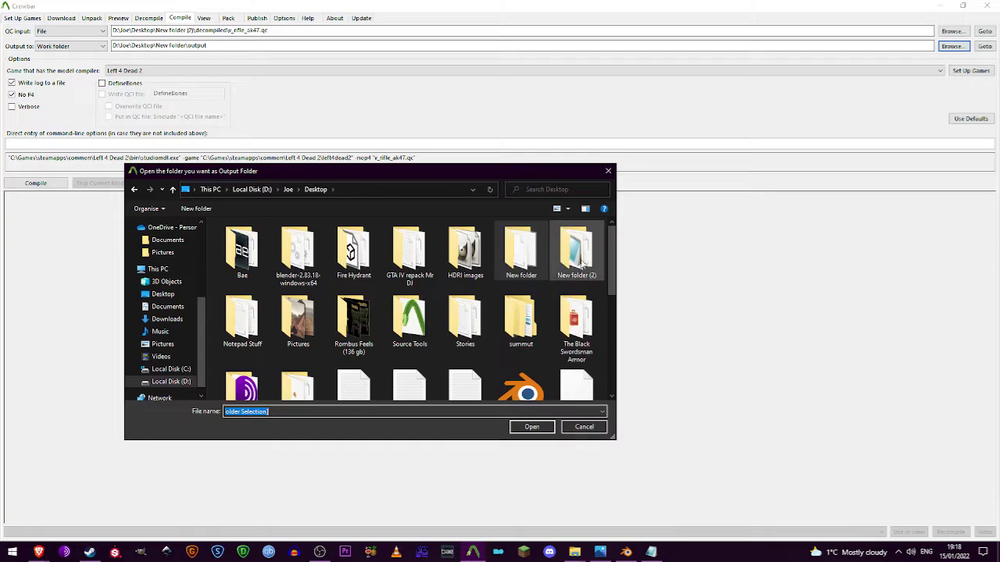
double_click(577, 250)
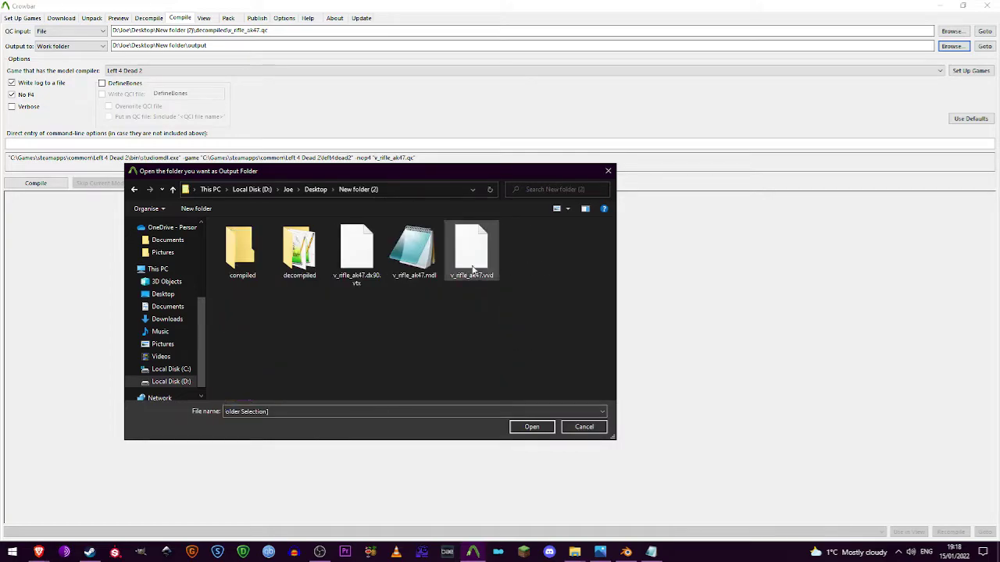
click(137, 189)
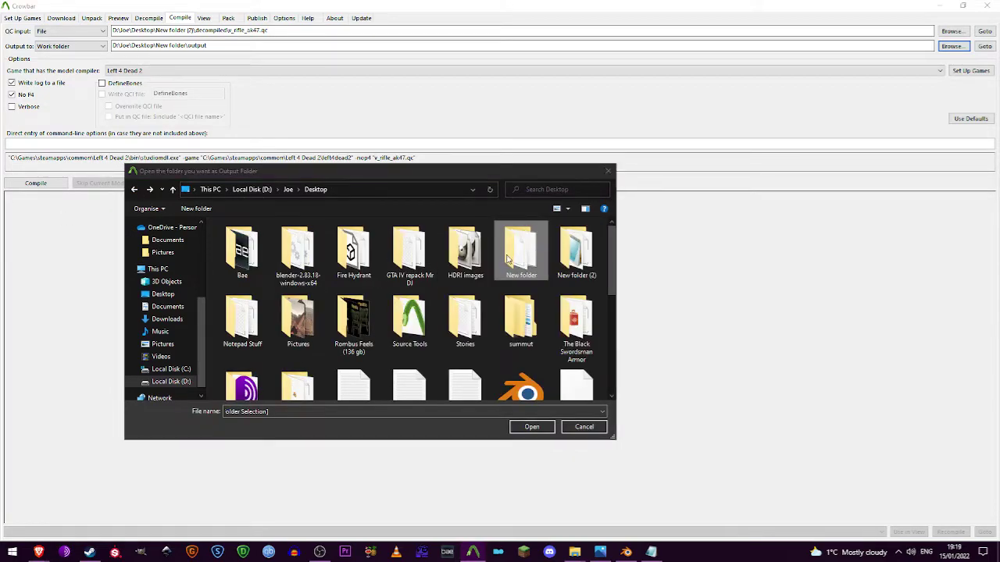
key(Delete)
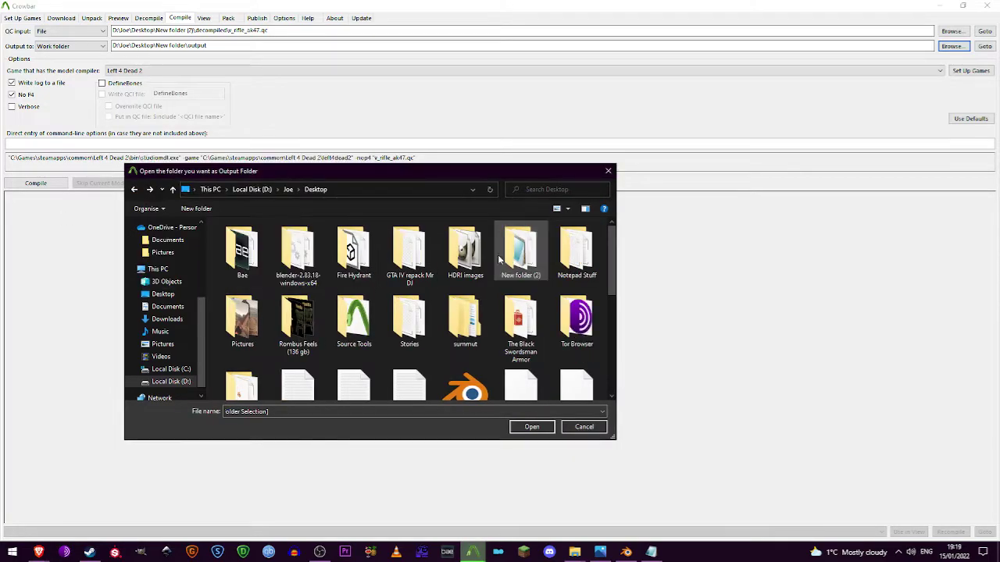
click(529, 427)
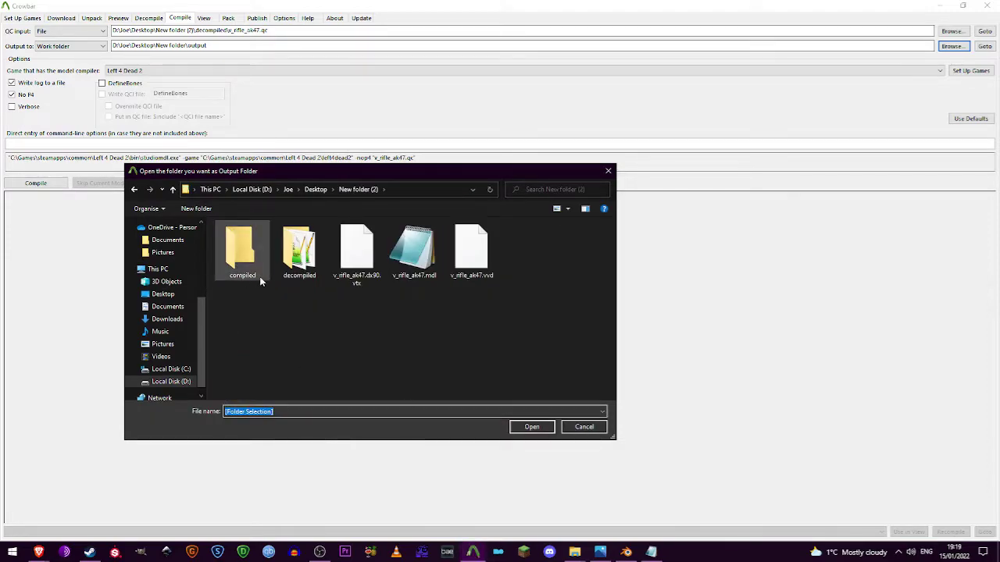
double_click(260, 279)
click(529, 427)
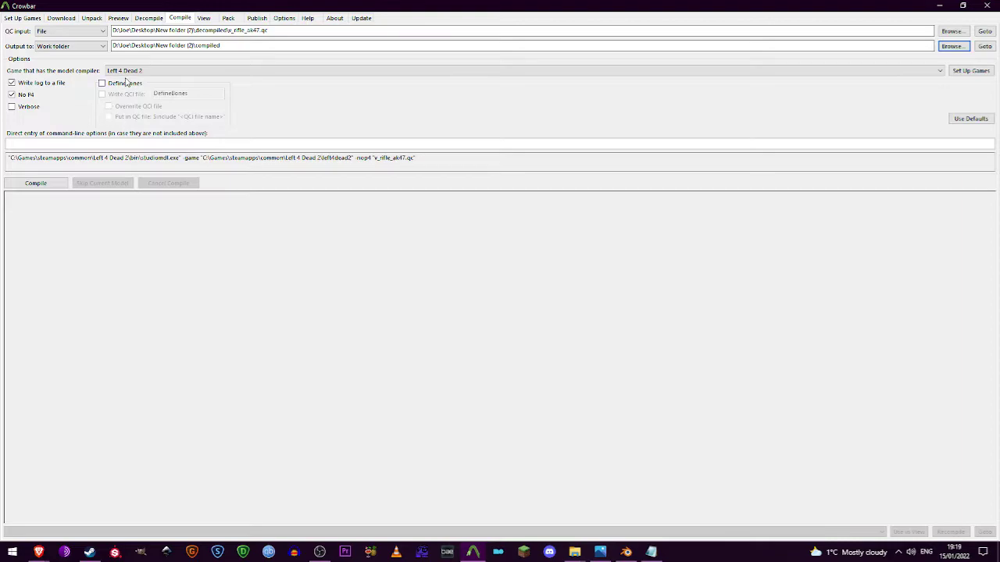
Compile the AK-47 view model and review the finished log.
click(56, 188)
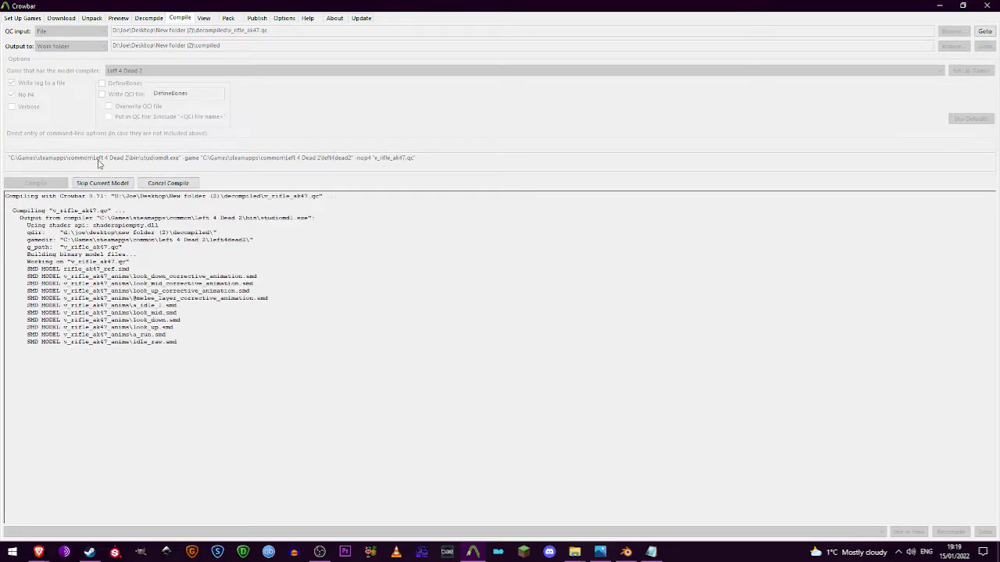
click(939, 5)
click(447, 553)
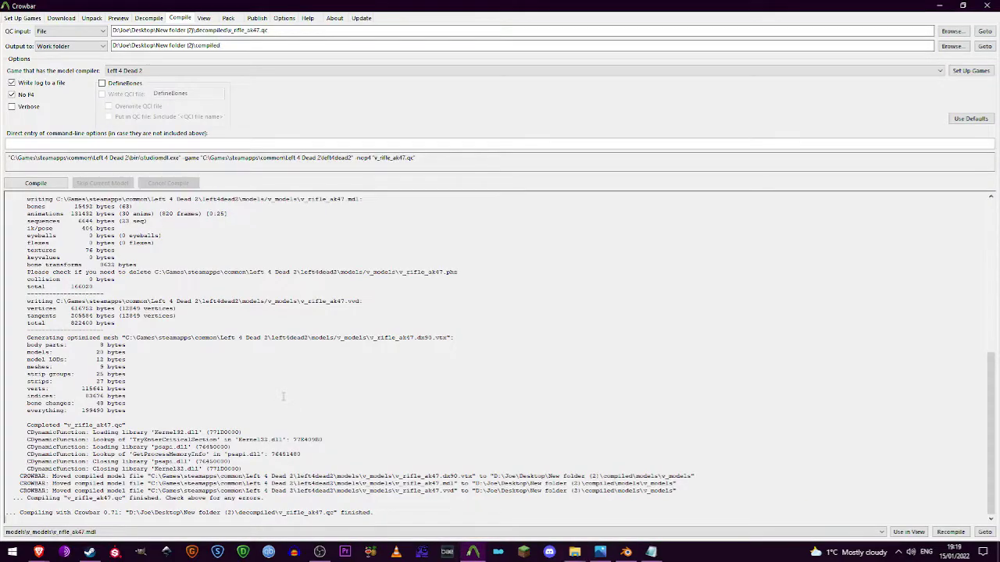
click(939, 5)
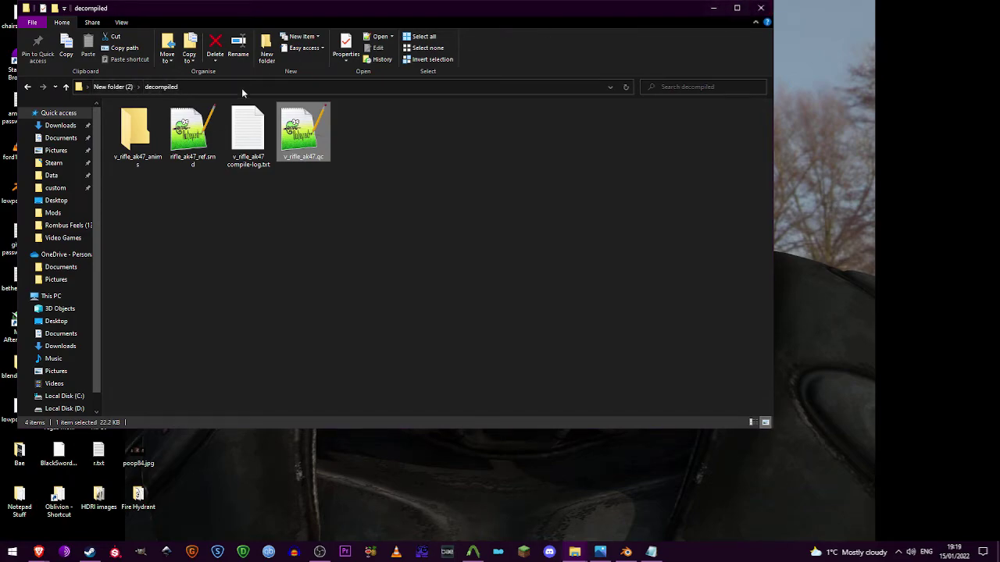
Close the decompiled folder window and open New folder (2) from the desktop.
click(756, 11)
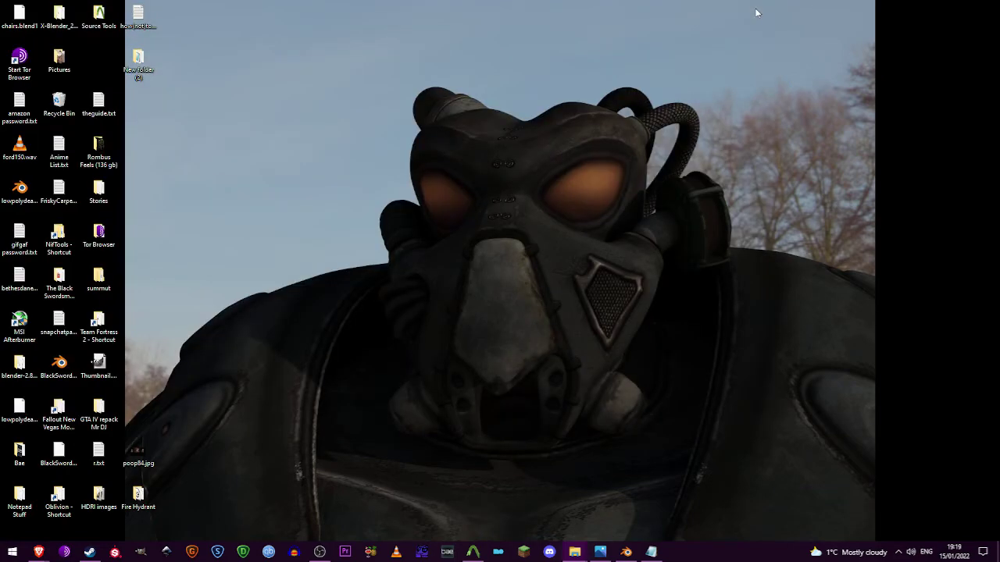
double_click(138, 61)
double_click(148, 141)
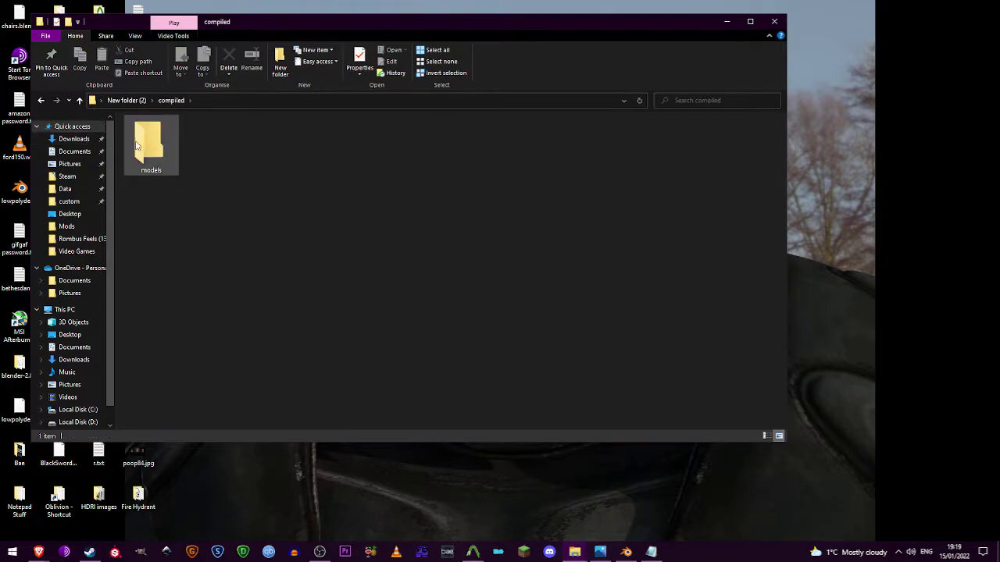
click(40, 100)
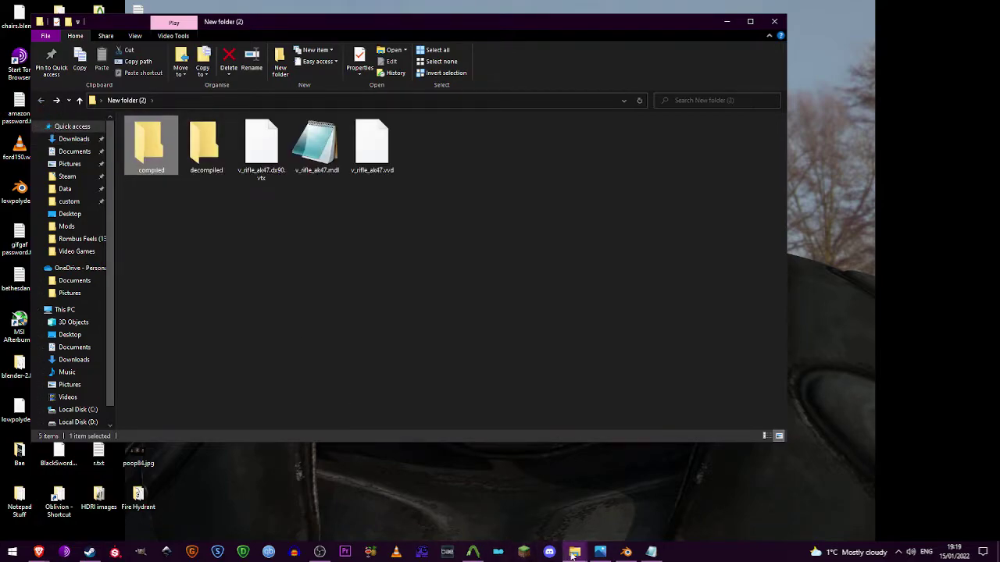
Browse the game window to Left 4 Dead 2\bin and select vpk.exe.
mouse_move(575, 556)
click(586, 516)
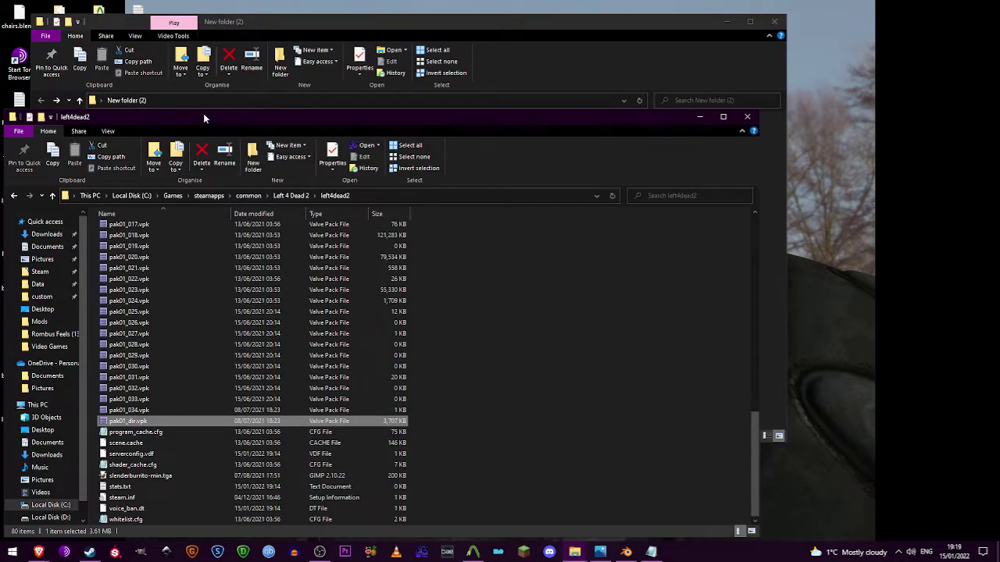
drag(198, 123, 646, 97)
scroll(641, 260, up, 12)
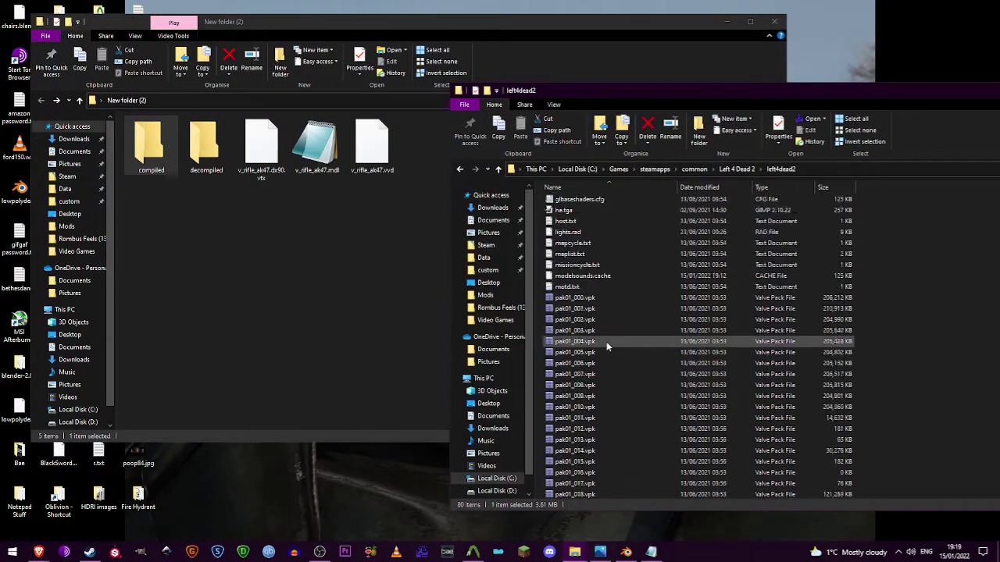
double_click(561, 213)
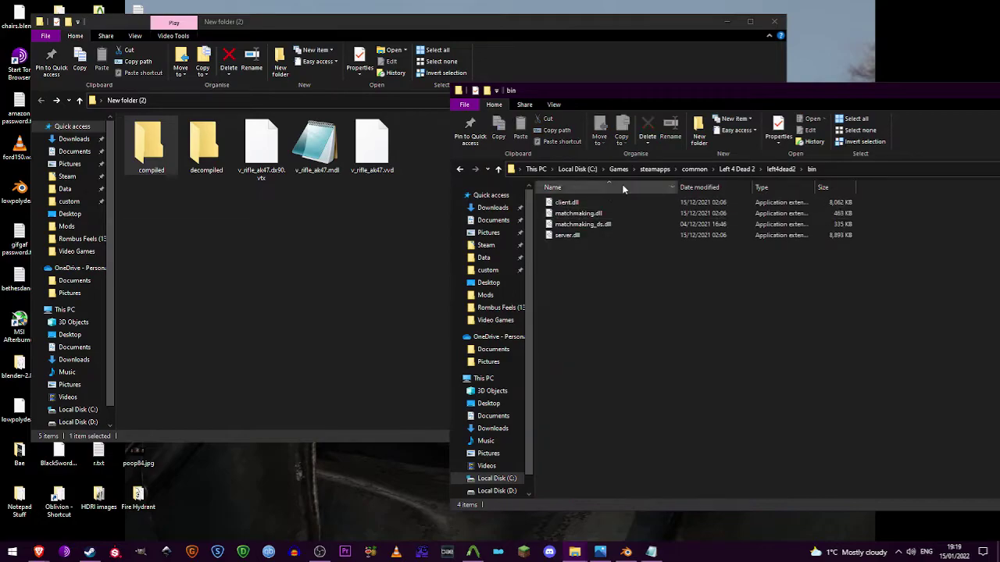
click(736, 170)
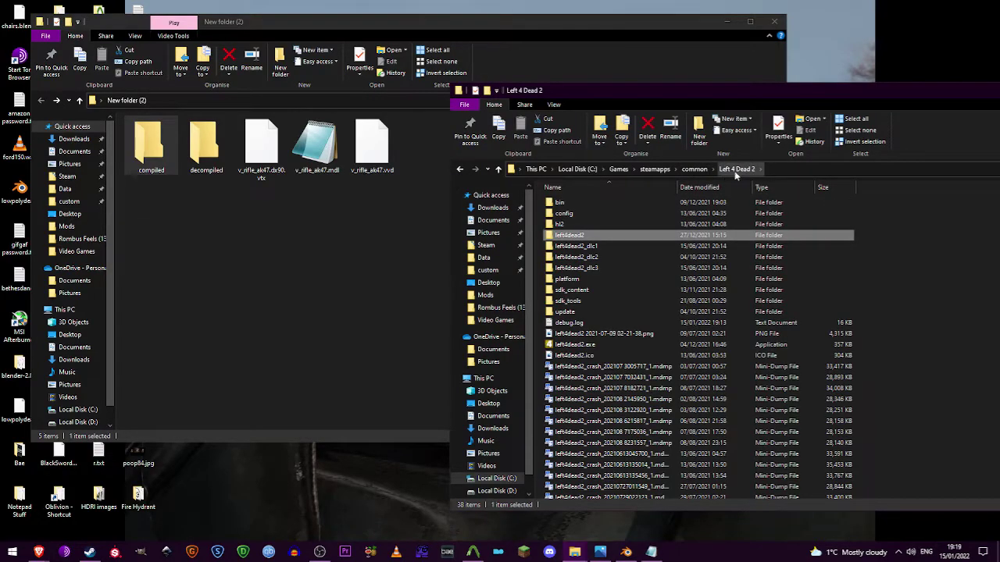
double_click(593, 201)
scroll(605, 287, down, 20)
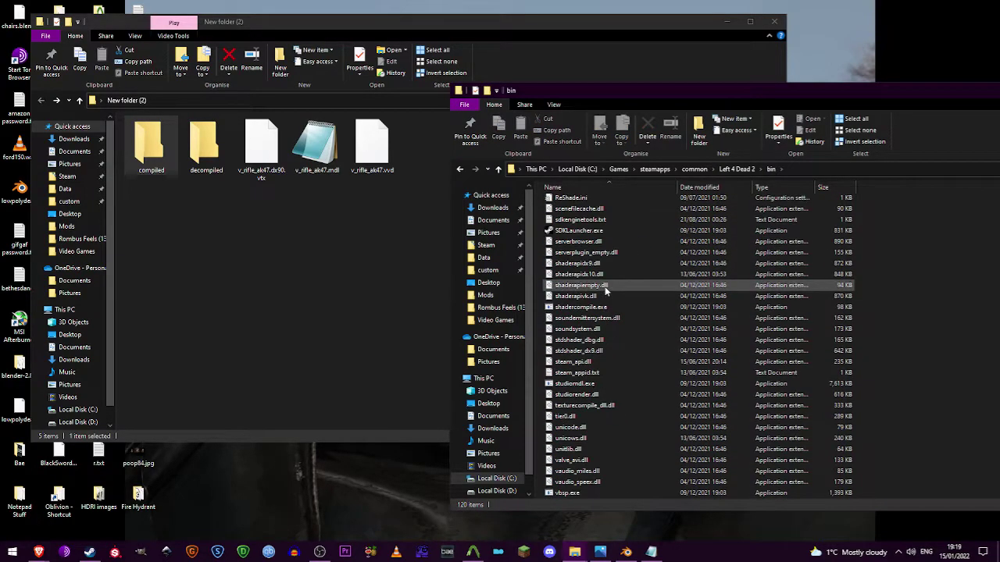
scroll(570, 391, down, 1)
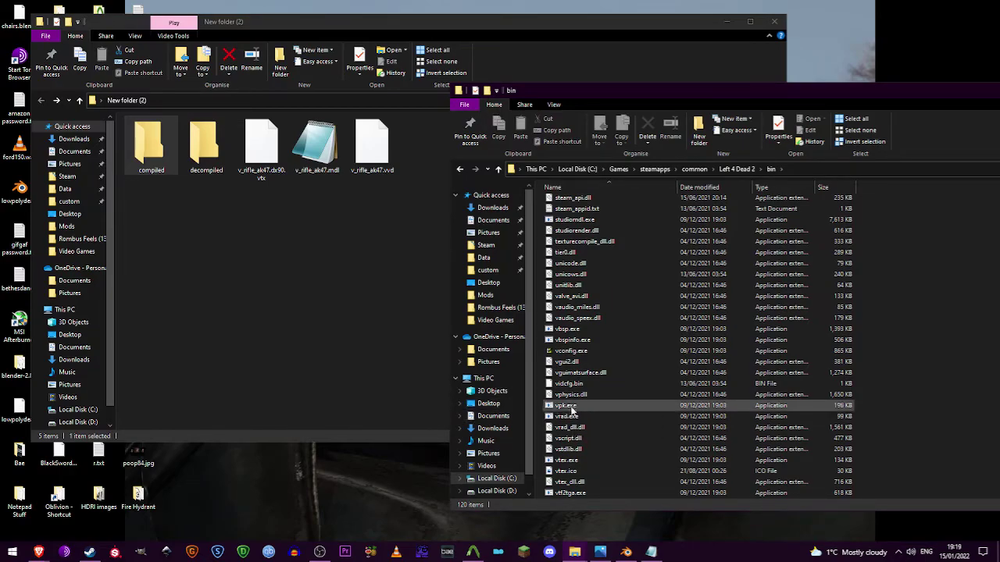
click(568, 407)
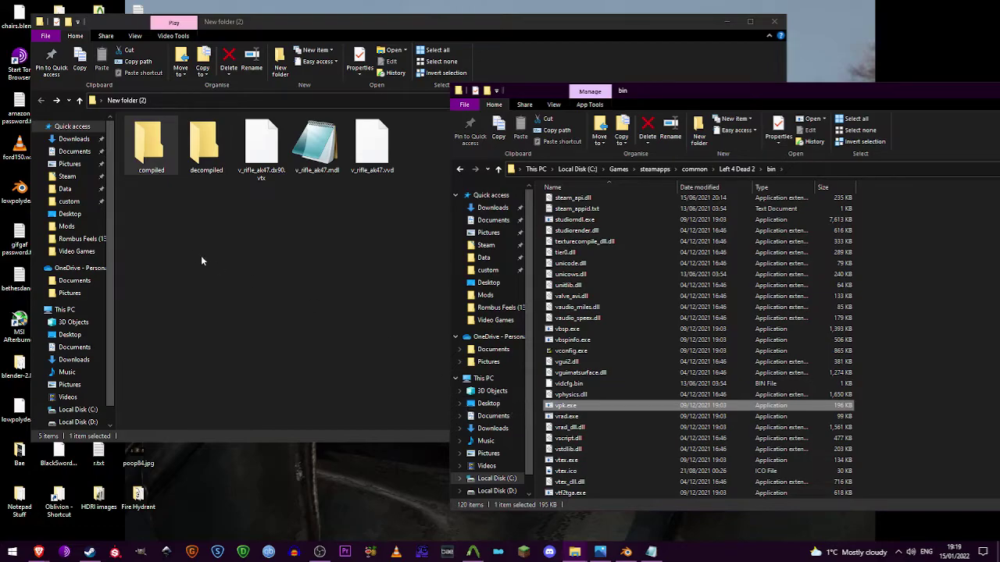
Rename the compiled folder to 'AK 47 Repositioned' and drop it onto vpk.exe to pack it.
click(167, 163)
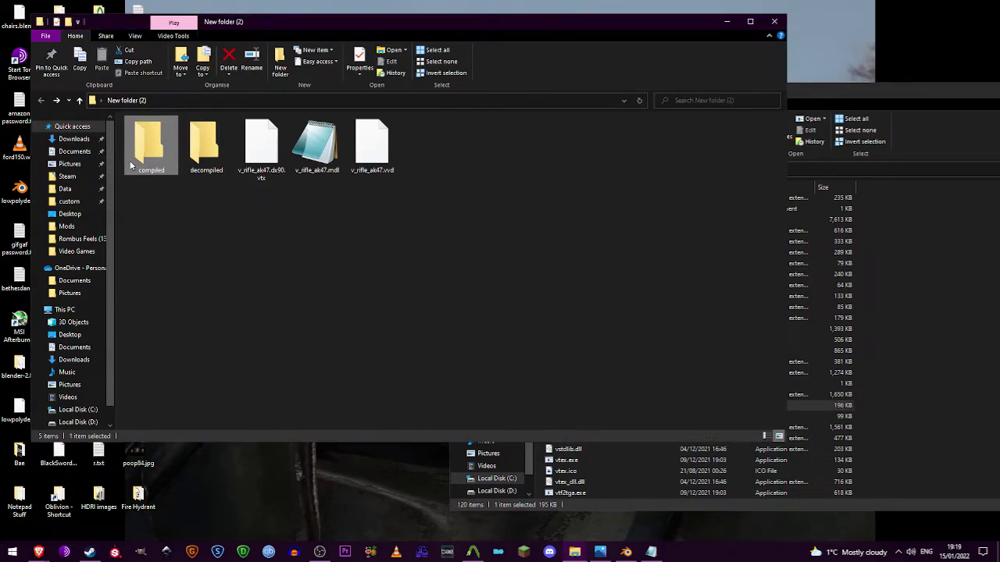
click(143, 163)
text(4)
text(K 47 Repo)
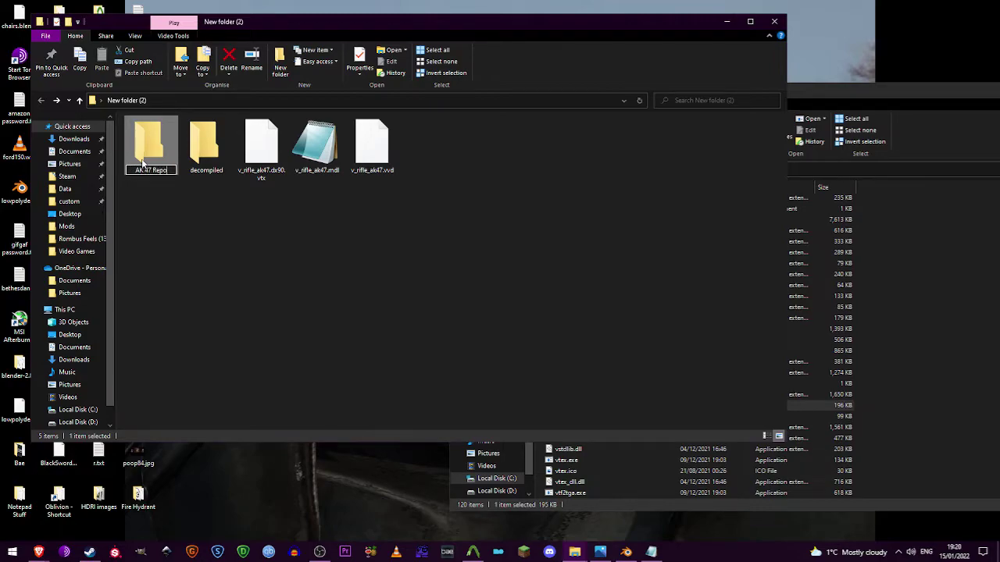
text(sitioned)
key(Return)
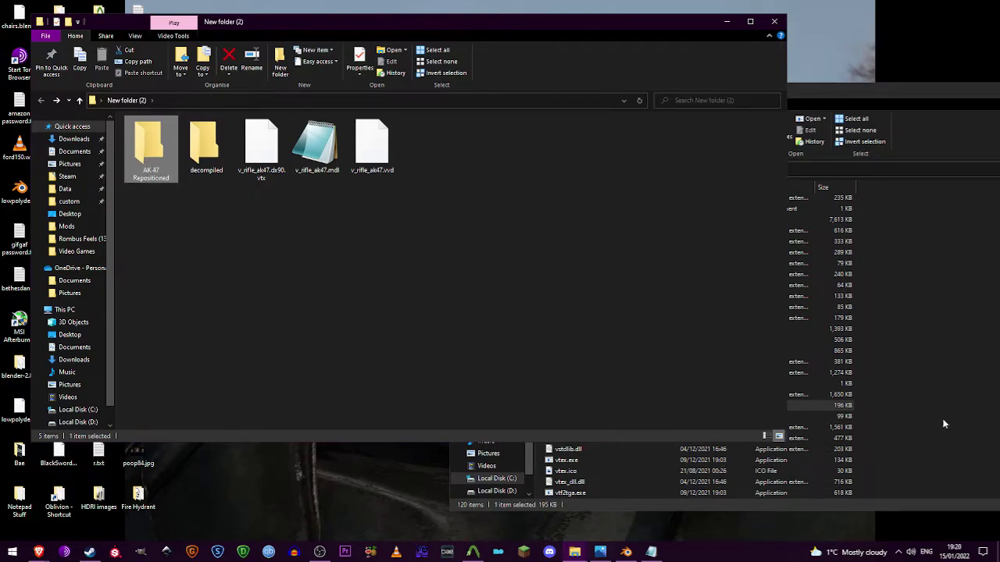
click(944, 424)
drag(151, 148, 566, 406)
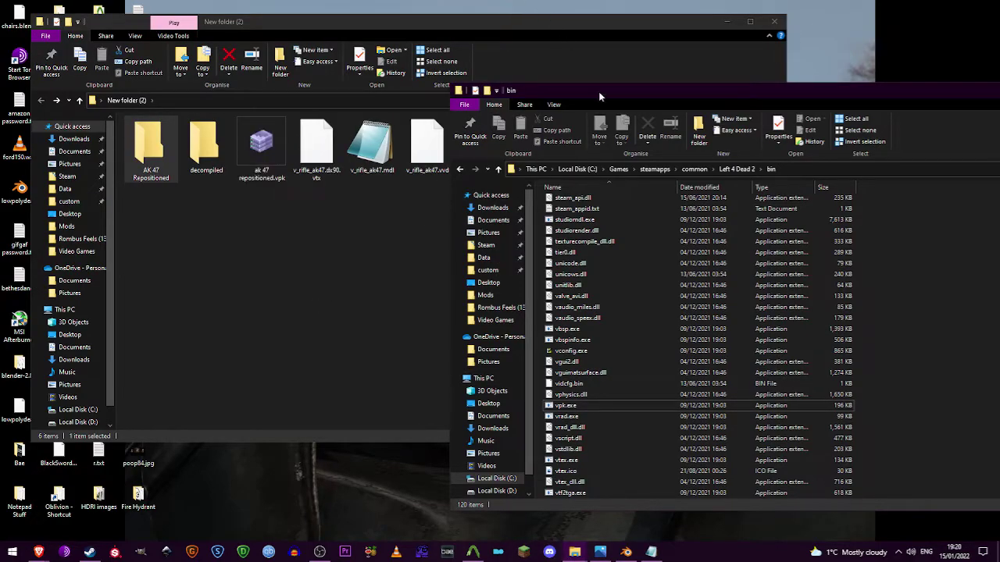
Copy ak 47 repositioned.vpk into the left4dead2\addons folder.
click(735, 169)
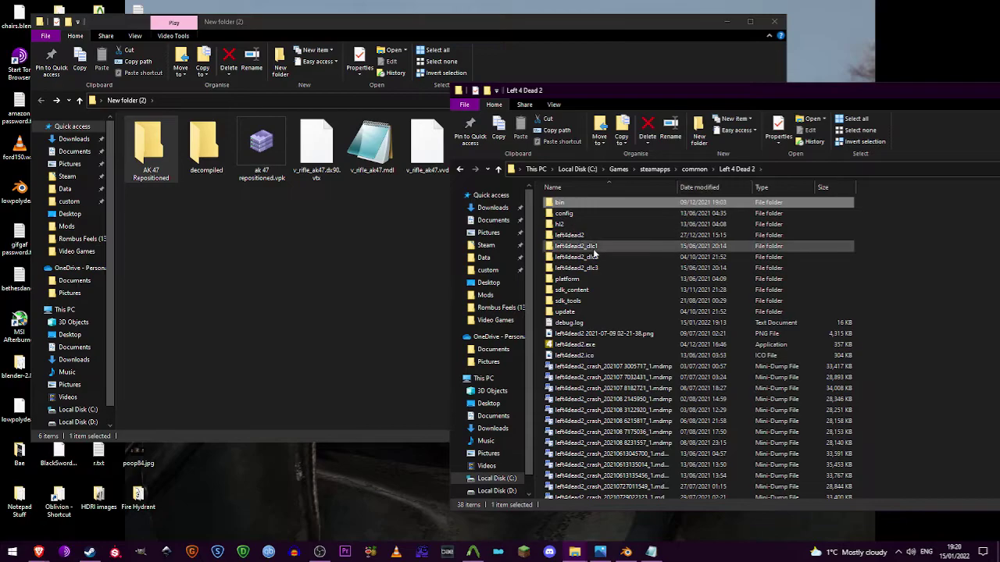
double_click(598, 235)
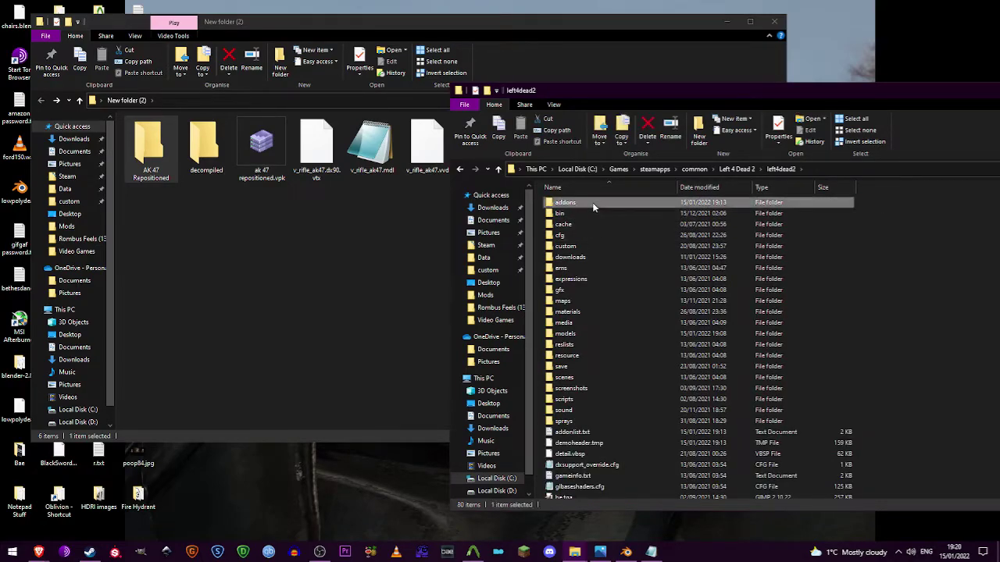
double_click(592, 202)
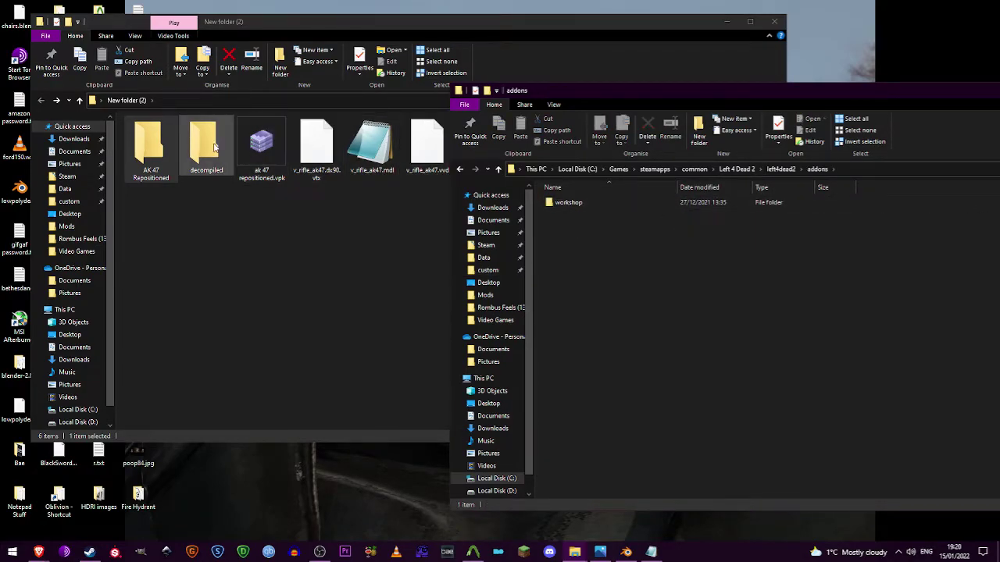
click(261, 149)
drag(658, 347, 594, 349)
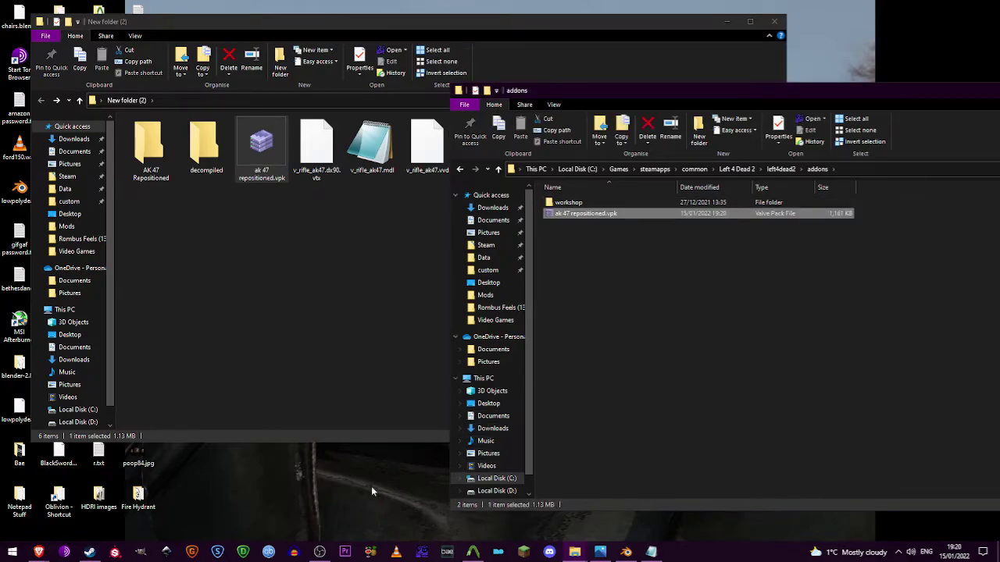
Start Left 4 Dead 2 with PLAY from its Steam library page.
click(91, 552)
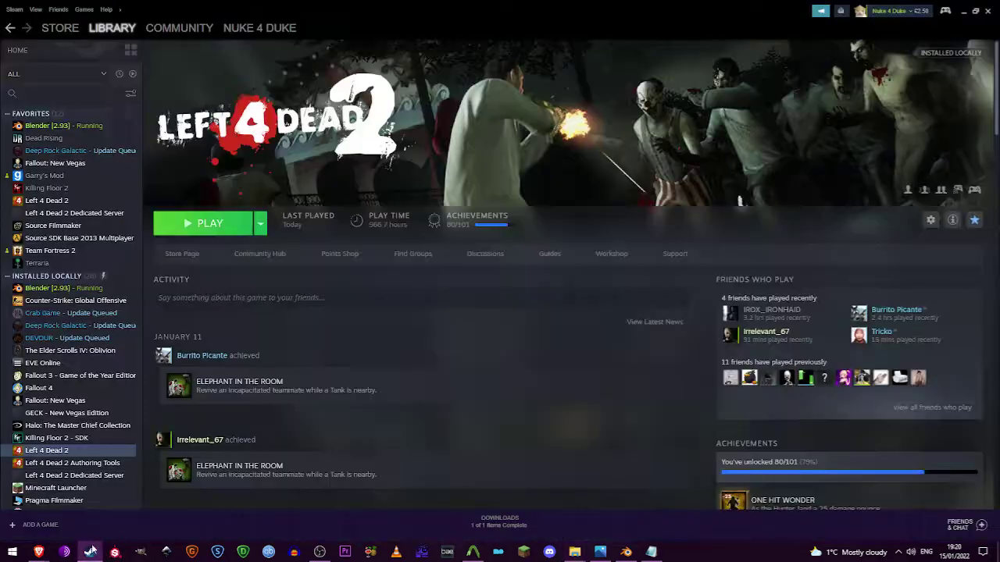
click(236, 226)
click(320, 551)
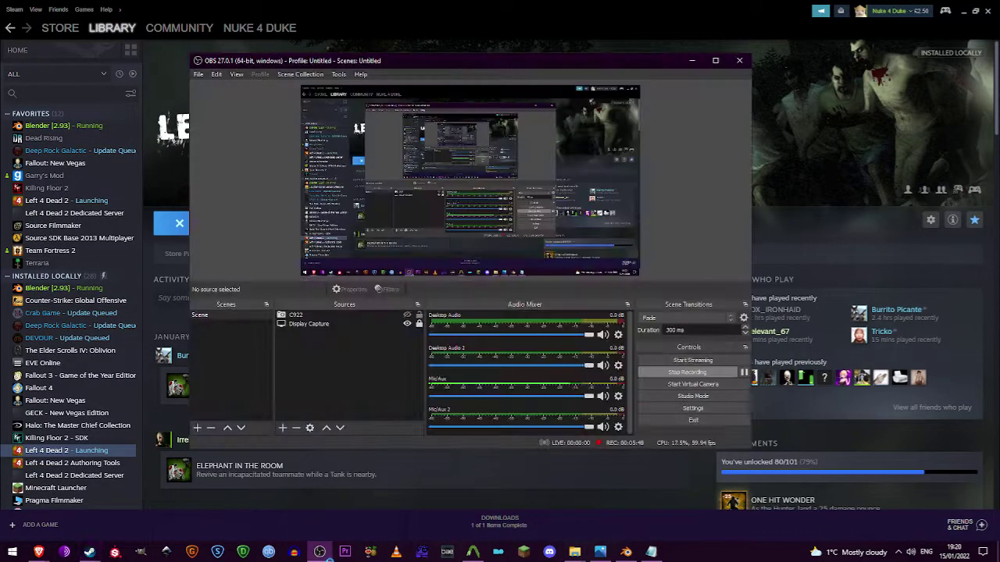
click(691, 61)
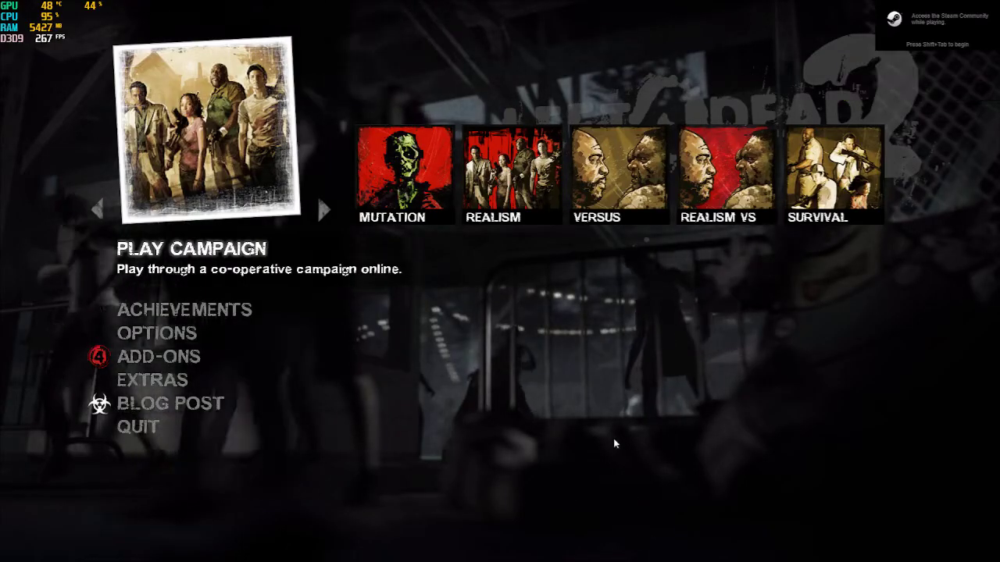
Open the developer console and enter 'map tumtura' to load the test map.
key(shift+Tab)
key(shift+Tab)
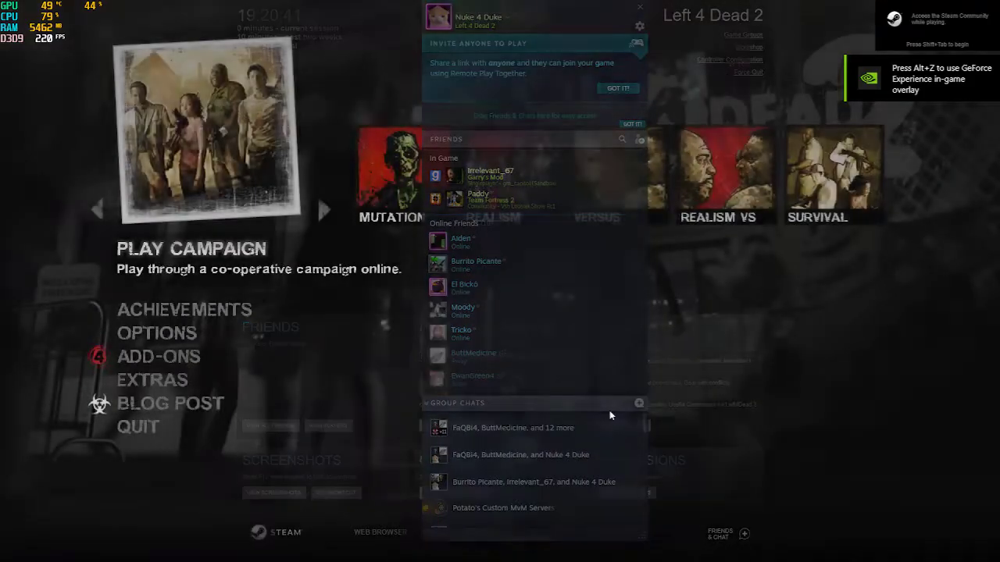
key(grave)
text(map tumtu)
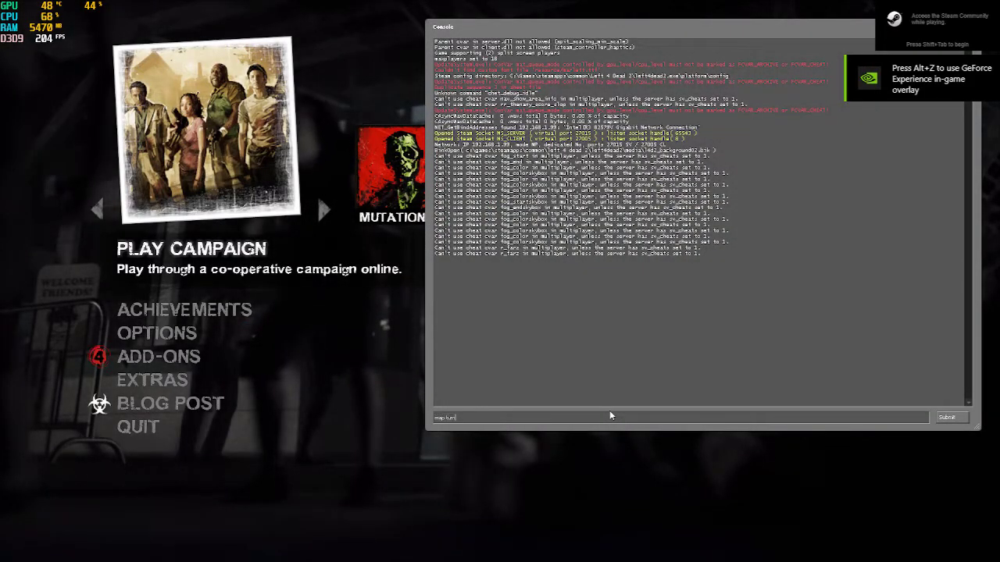
text(ra)
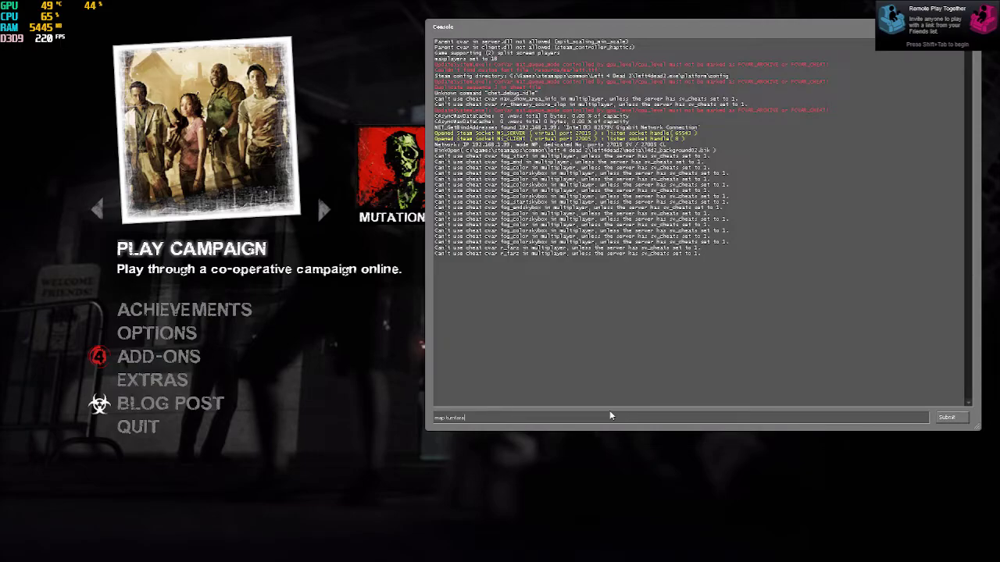
key(Return)
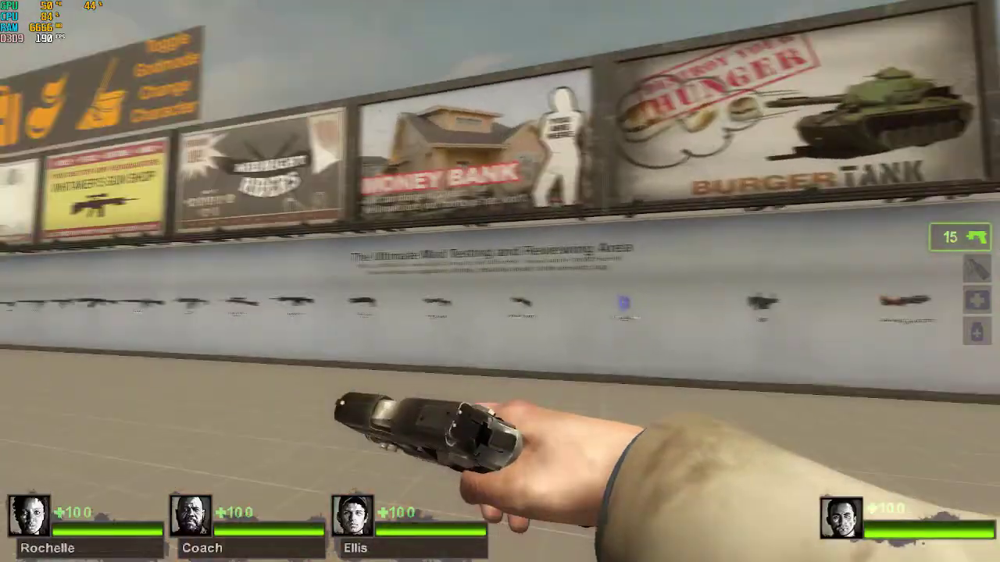
Take the AK-47 from the weapon wall and walk toward the stage equipment.
key(w)
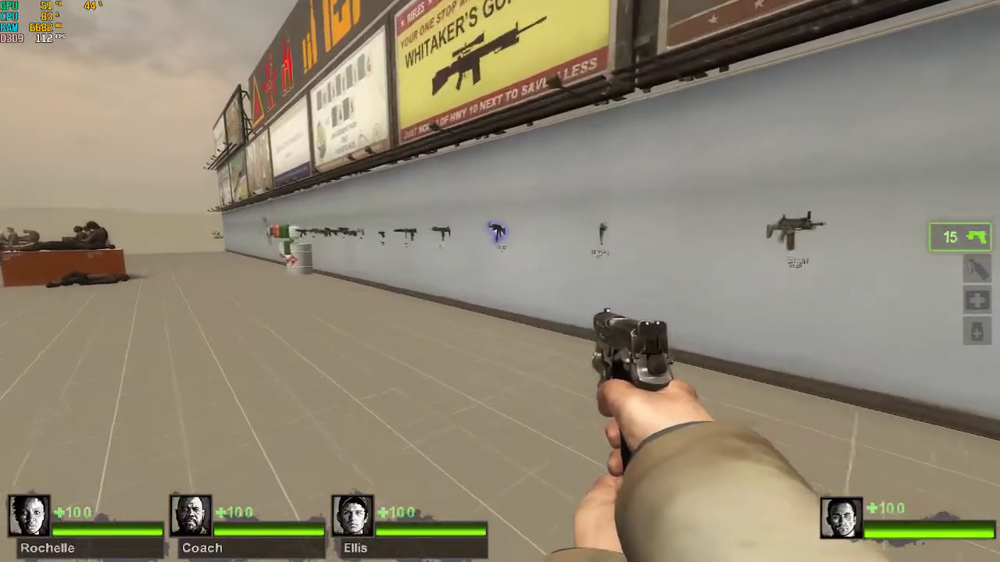
key(e)
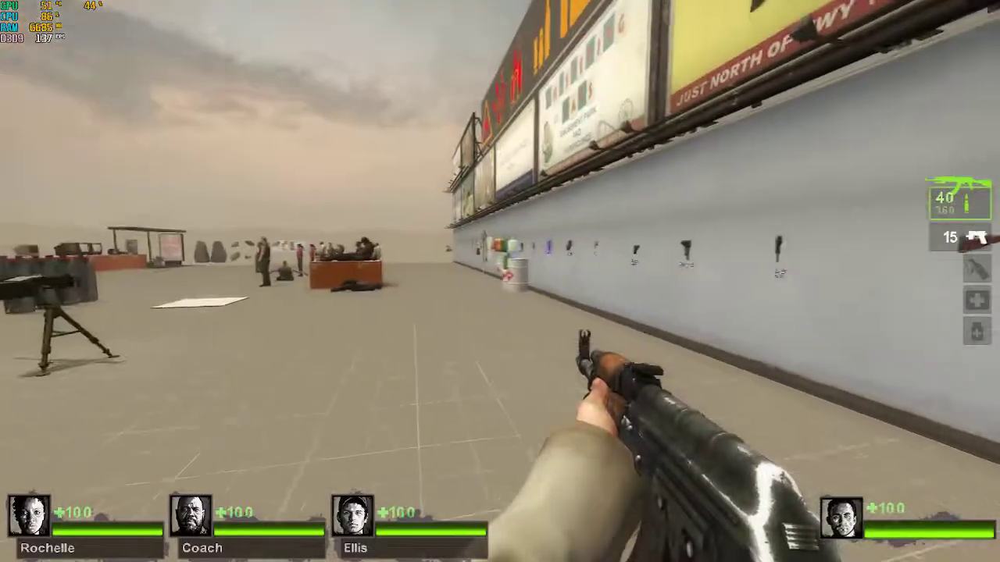
key(w)
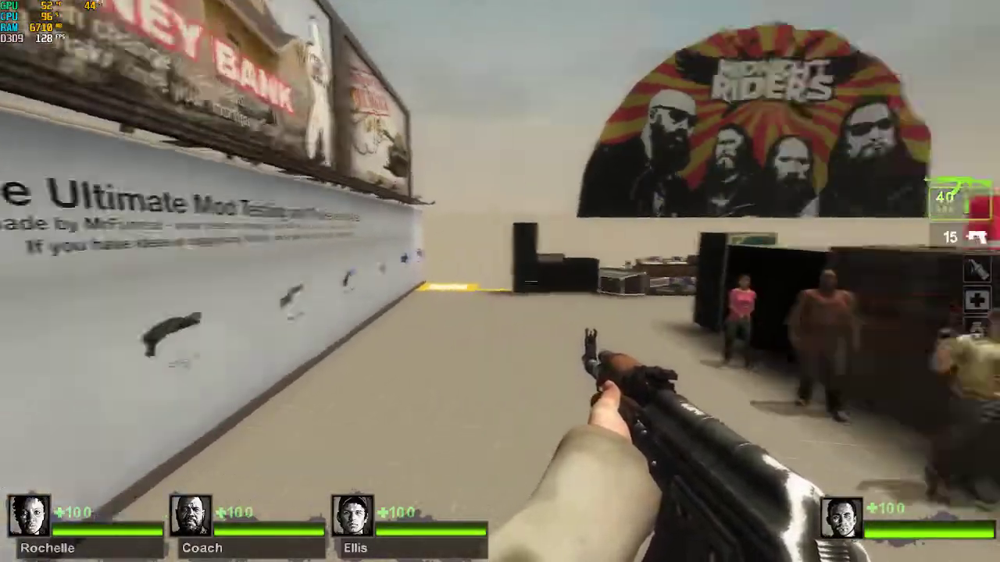
key(w)
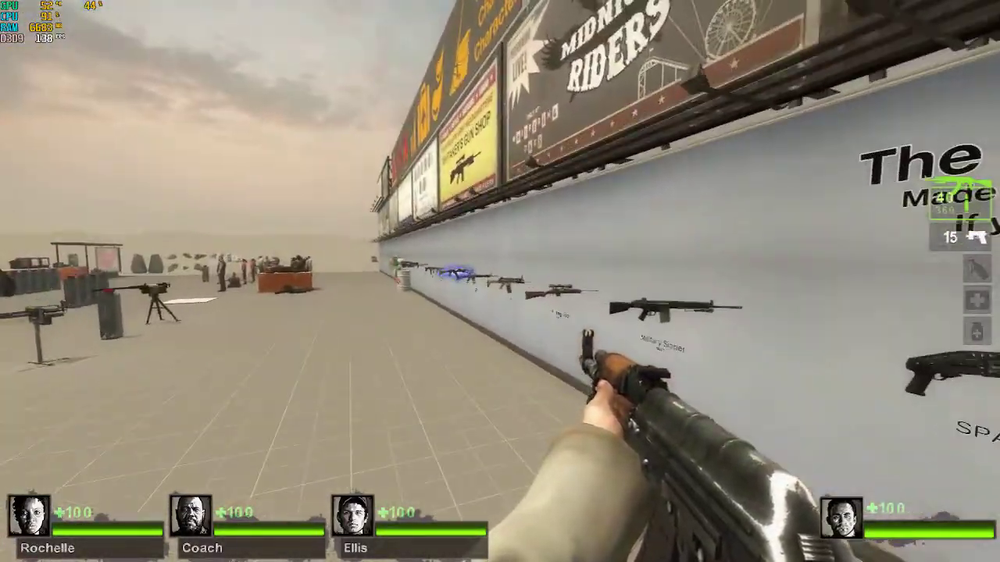
key(w)
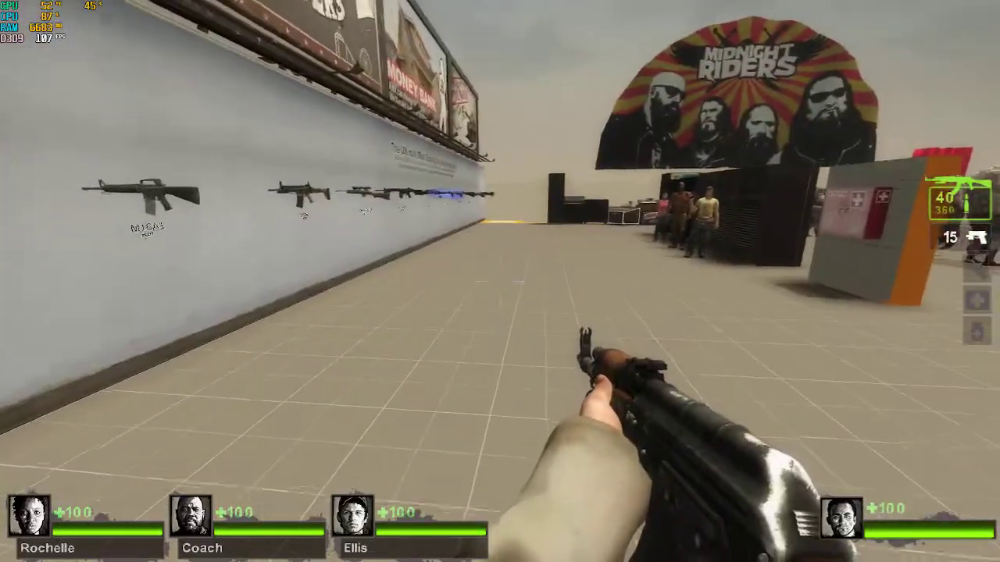
key(w)
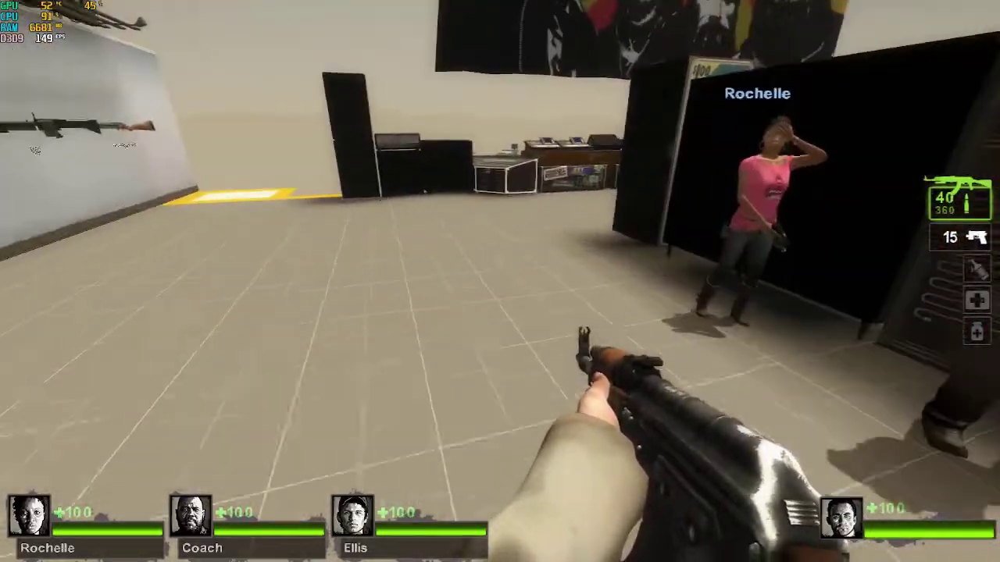
Walk to the Soft Drinks machine and reload the AK-47 twice to check its animation.
key(w)
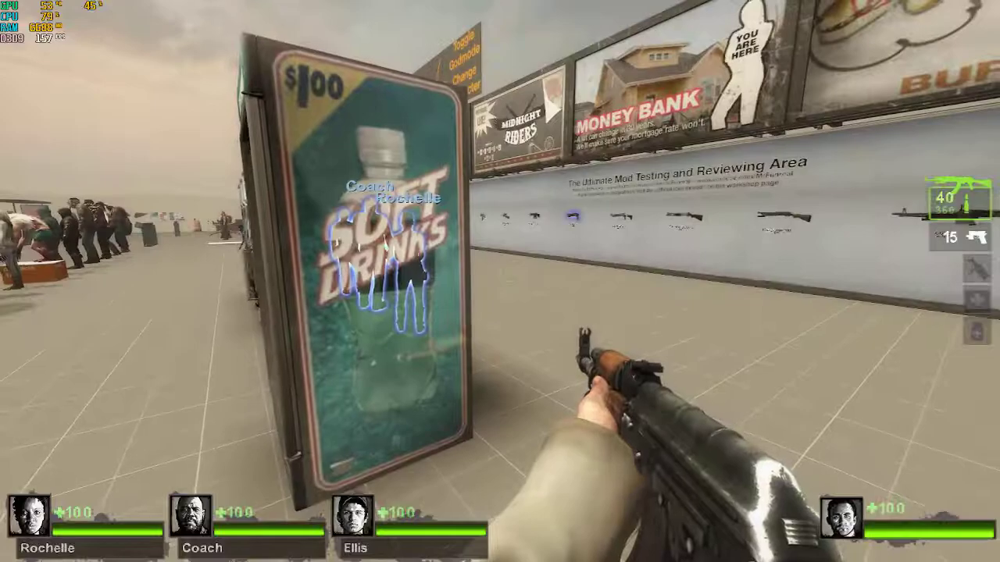
key(w)
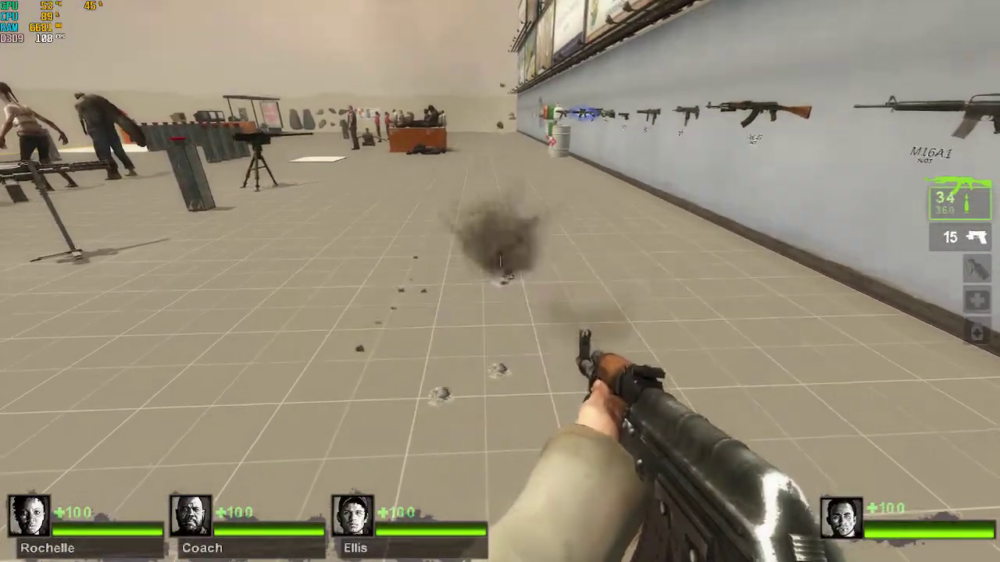
key(r)
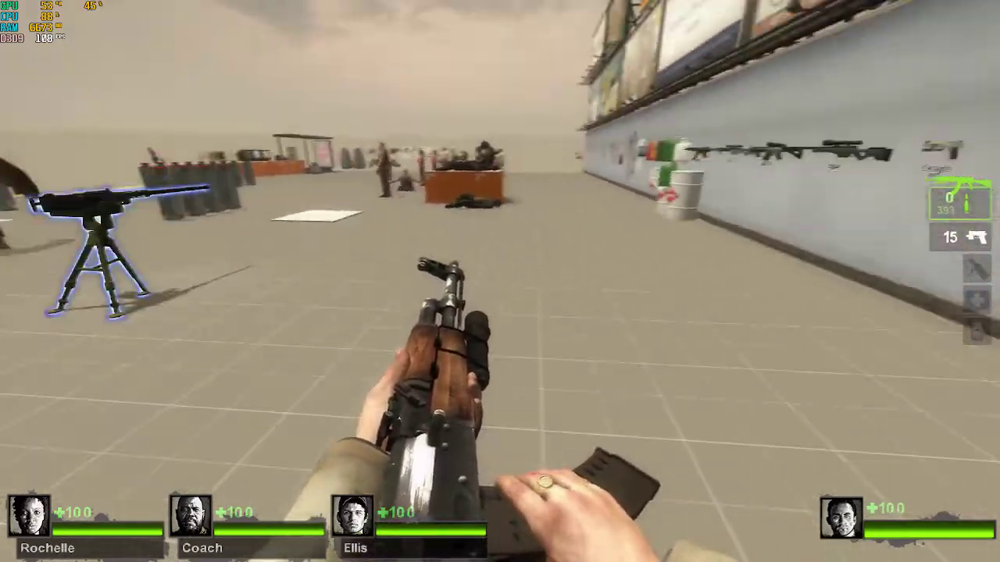
key(w)
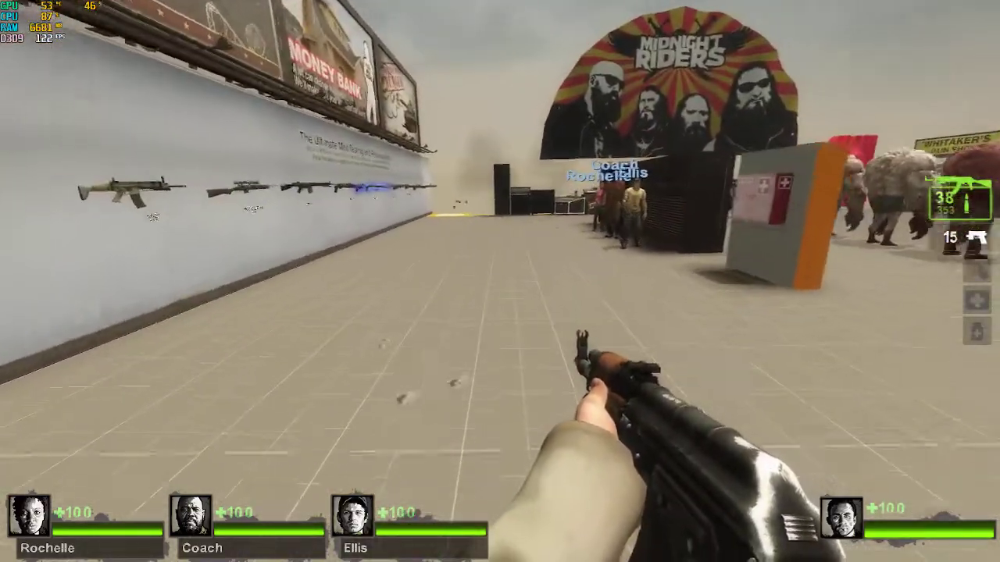
key(r)
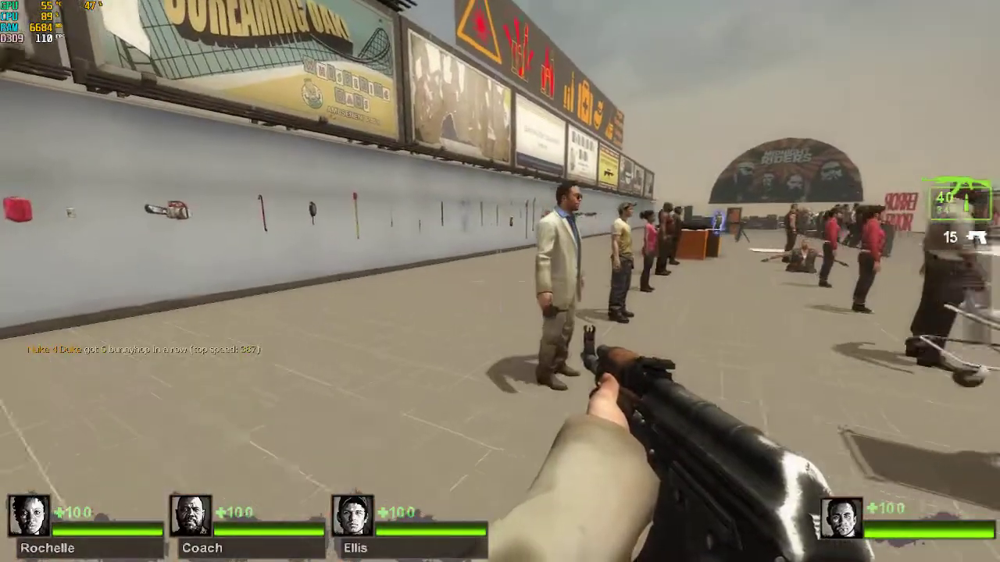
Swap between the pistol and AK-47 while walking past the weapon stand and canisters.
key(2)
key(1)
key(w)
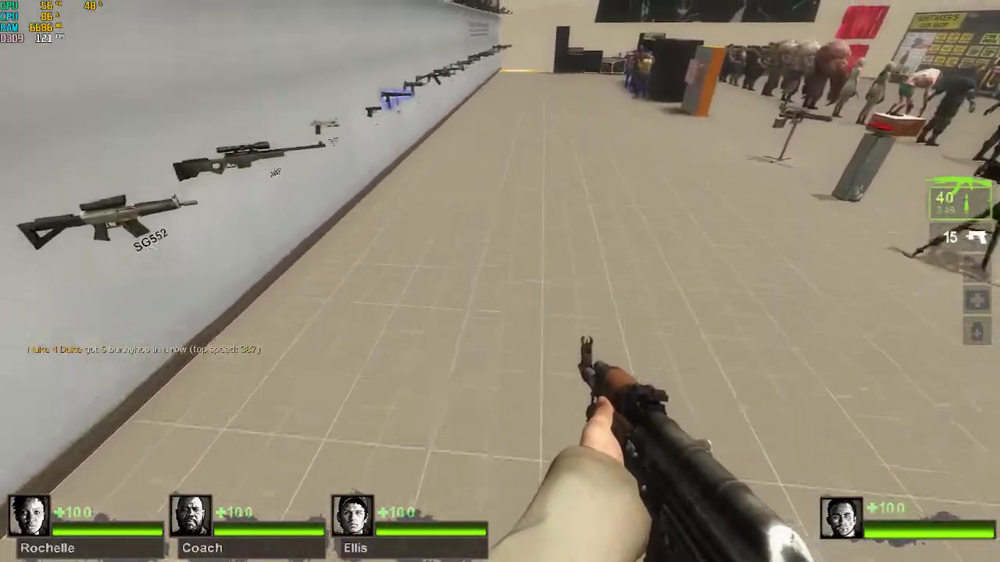
key(w)
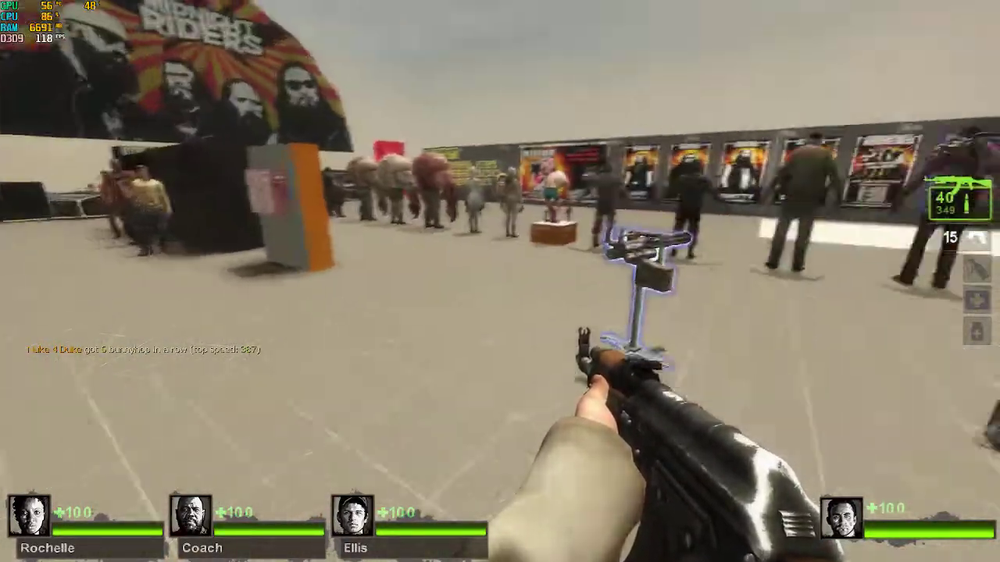
key(w)
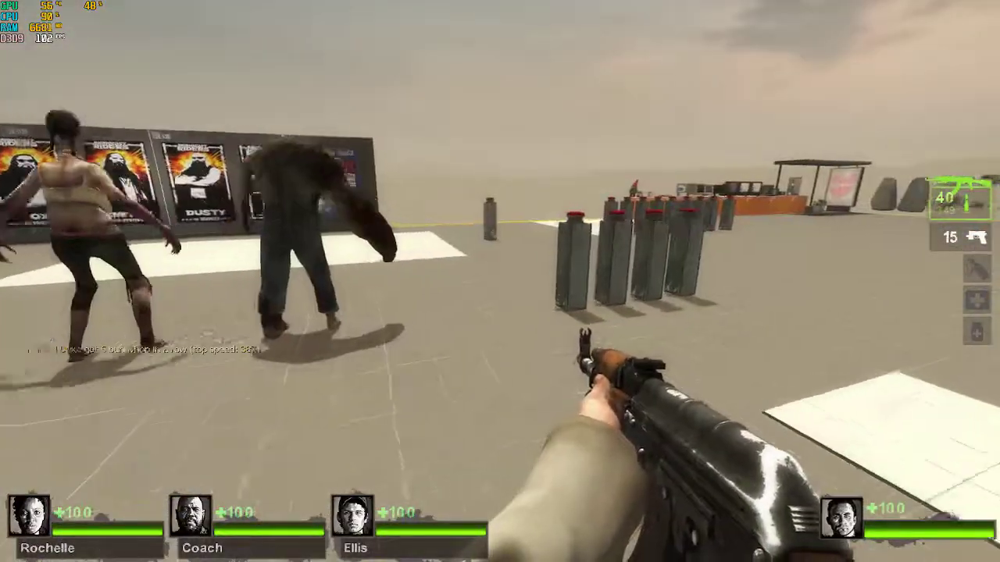
key(w)
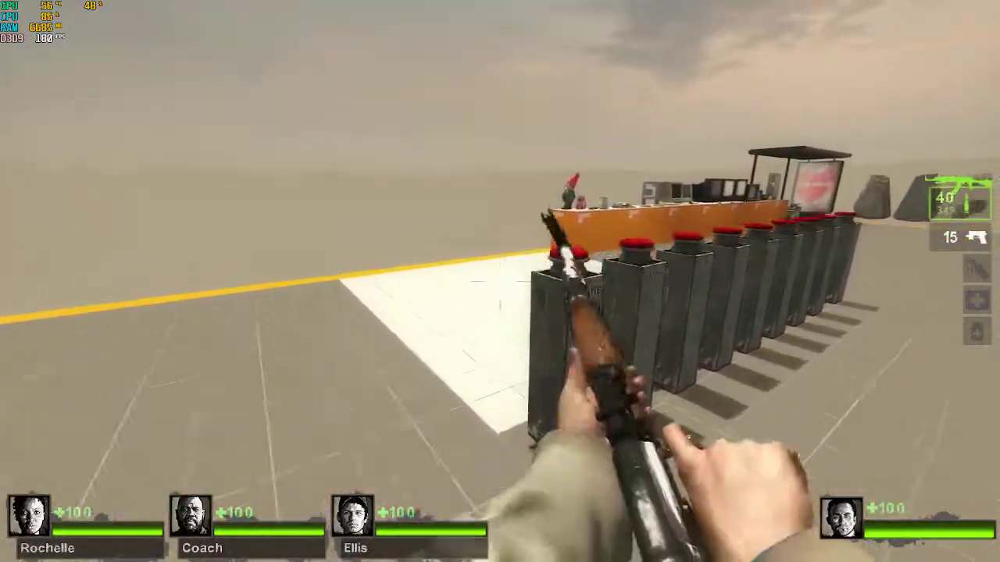
key(w)
key(2)
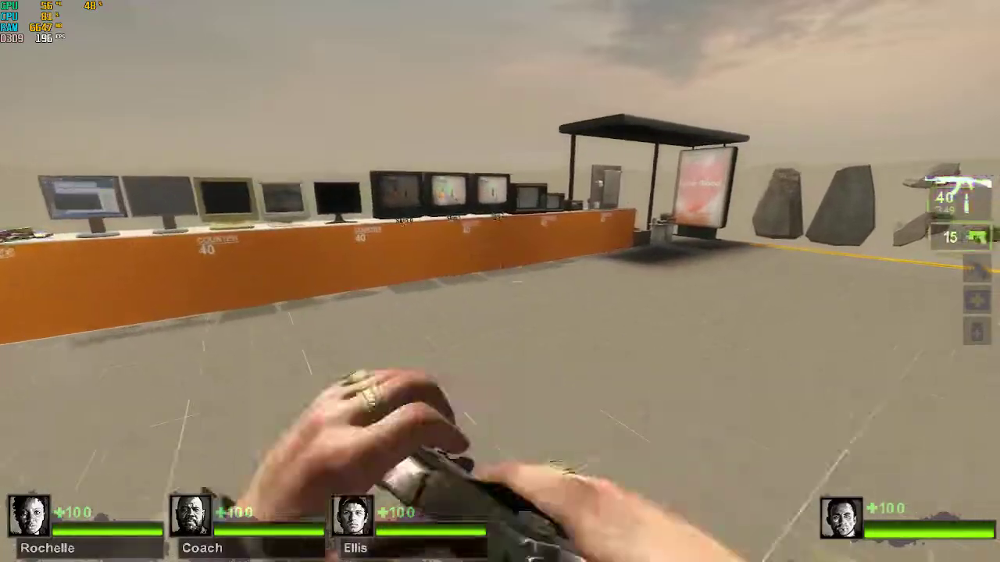
key(1)
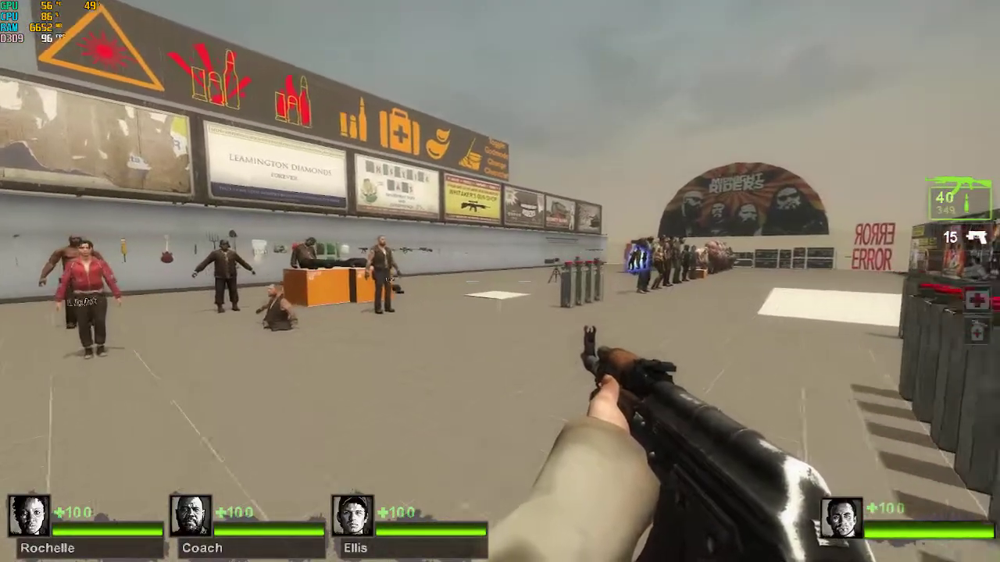
Walk along the mod-testing wall and zombie line, then open the Windows Start menu.
key(w)
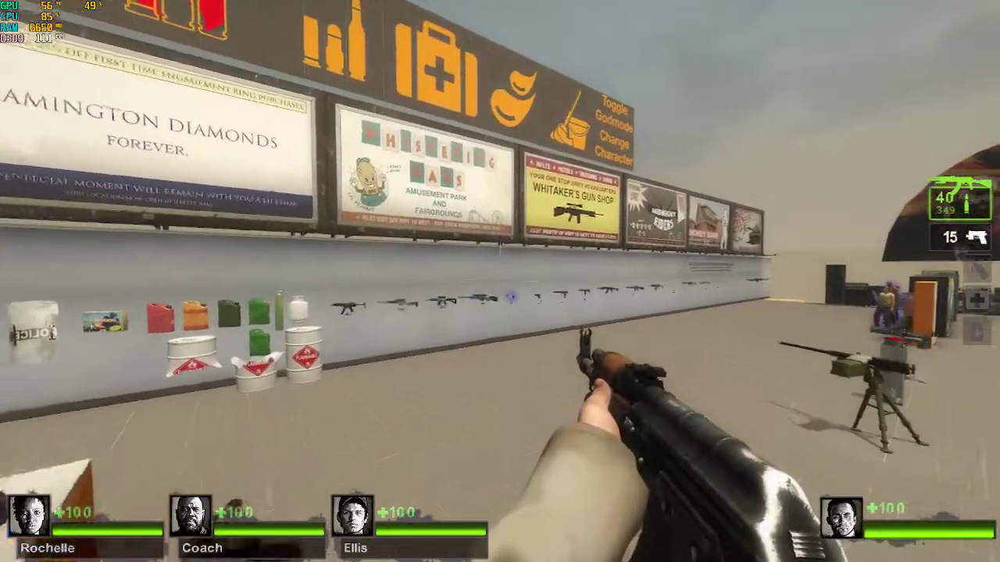
key(w)
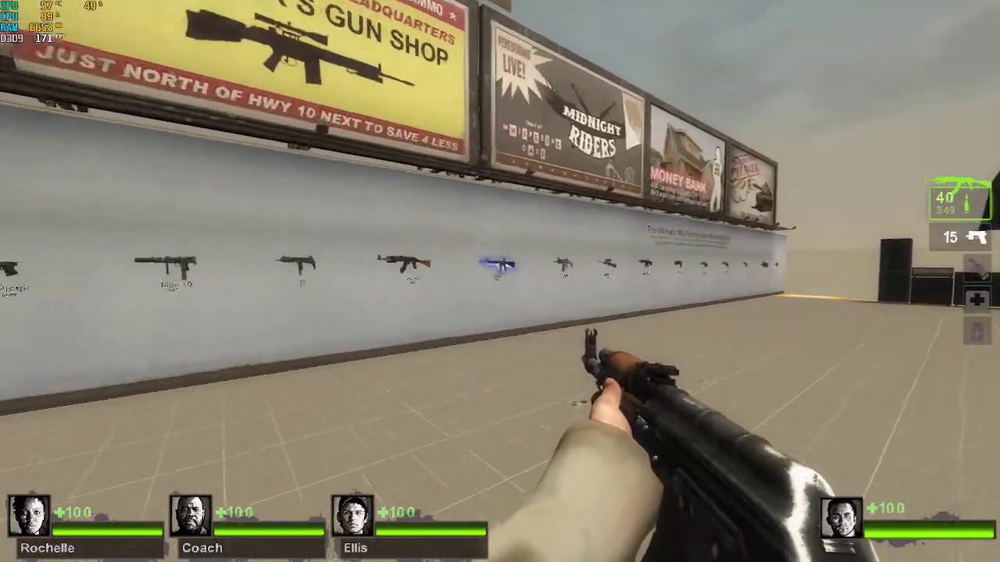
key(w)
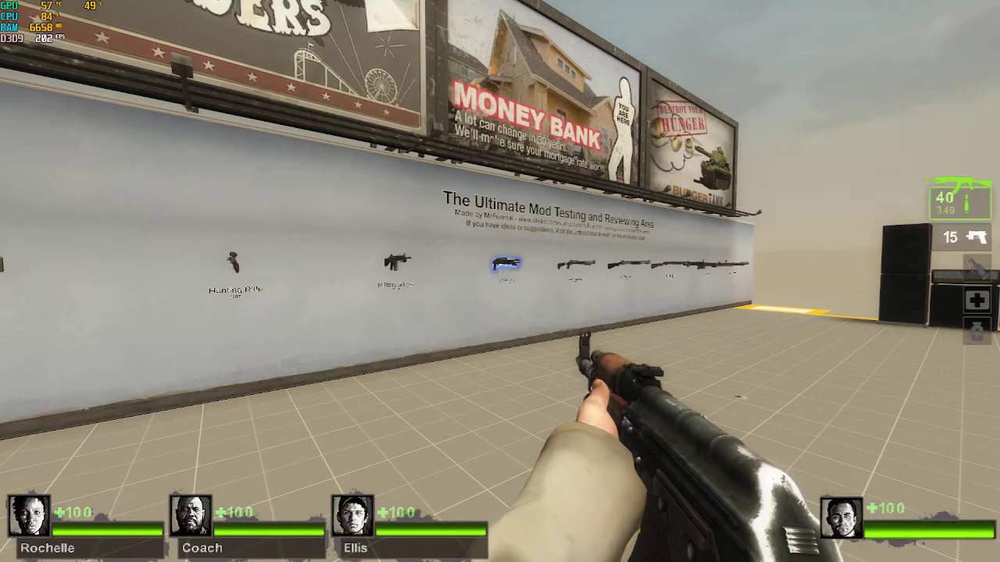
key(w)
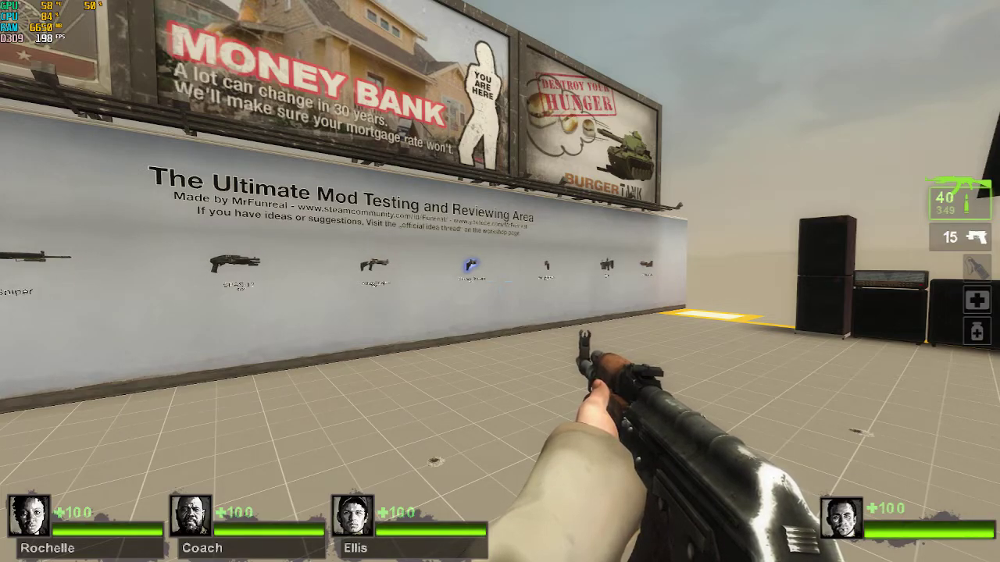
key(w)
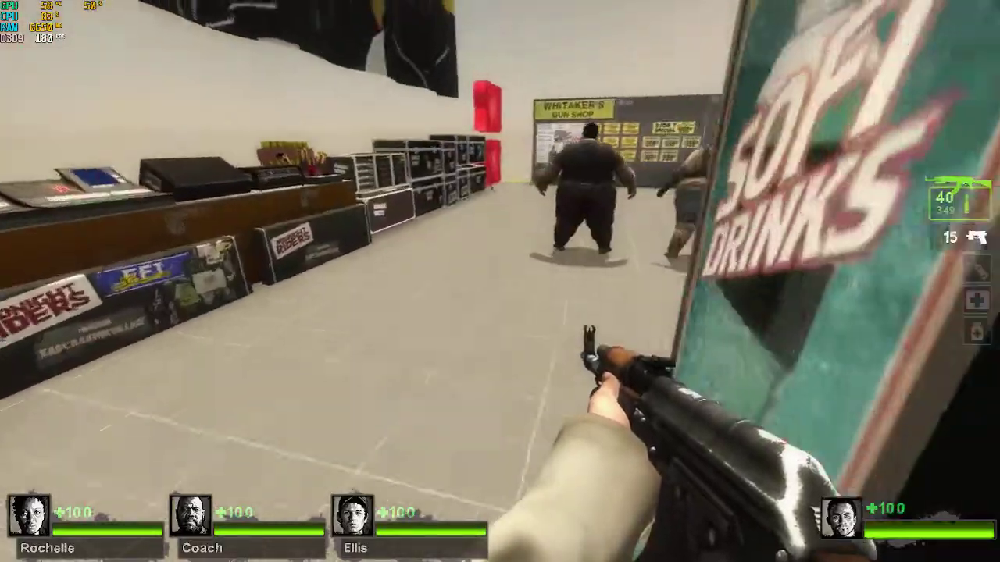
key(w)
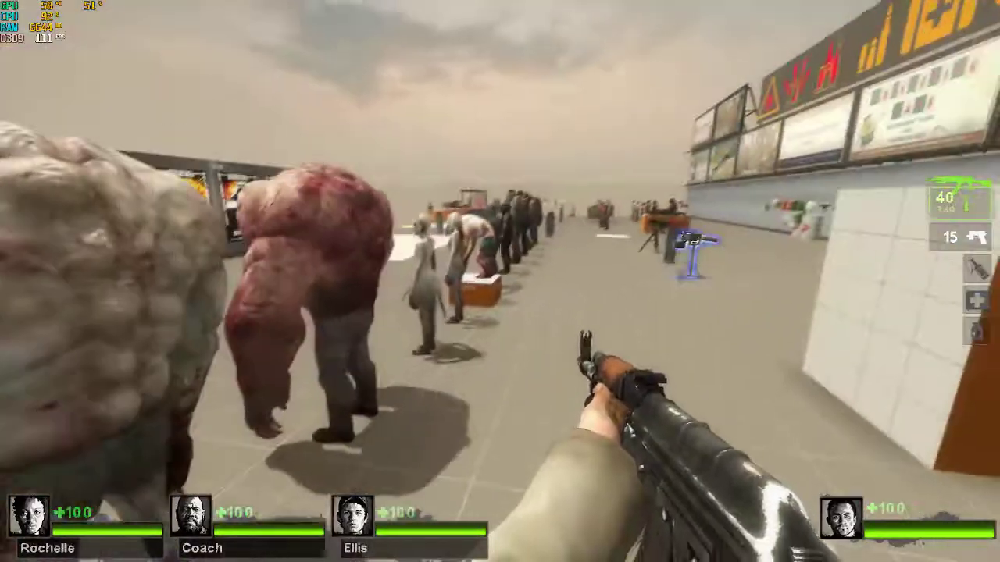
key(w)
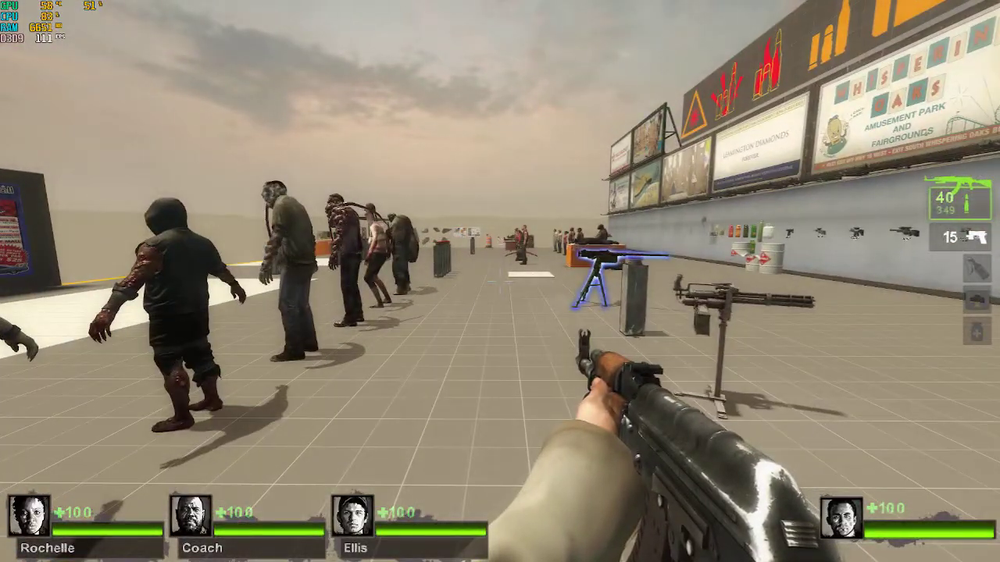
key(w)
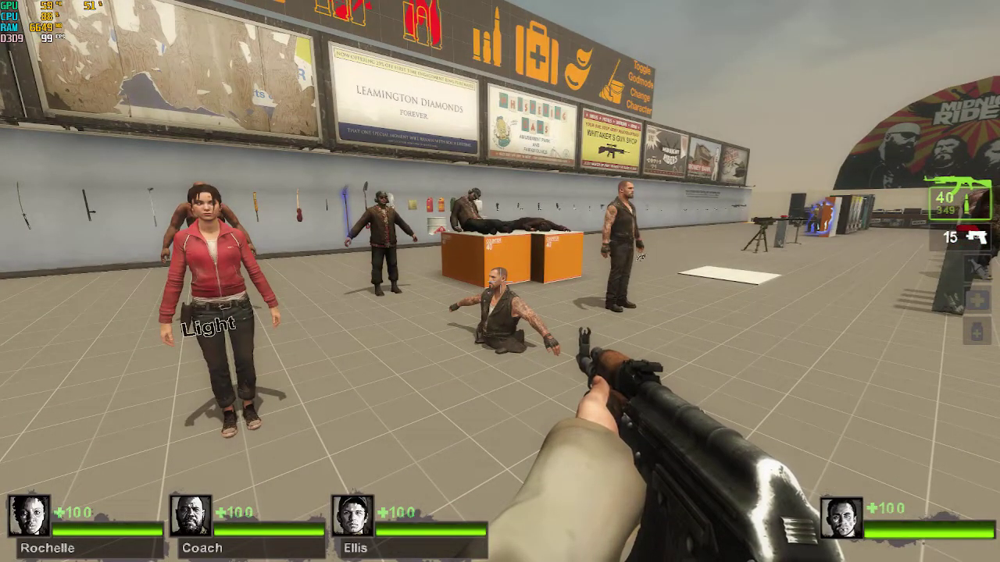
key(super)
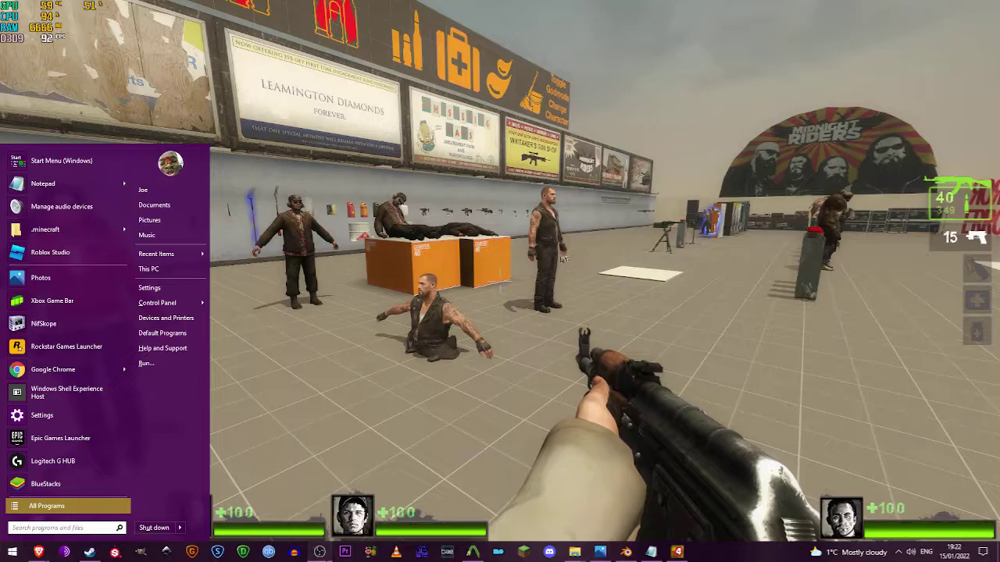